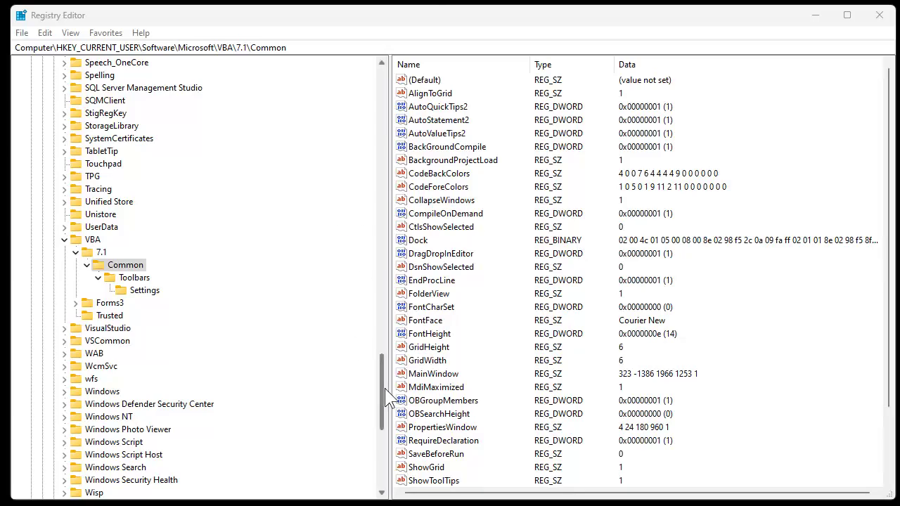
Step: Collapse the HKEY_CURRENT_USER branch and look over the registry's root keys, including HKEY_CLASSES_ROOT and HKEY_LOCAL_MACHINE
left_click(384, 266)
left_click_drag(382, 266, 382, 70)
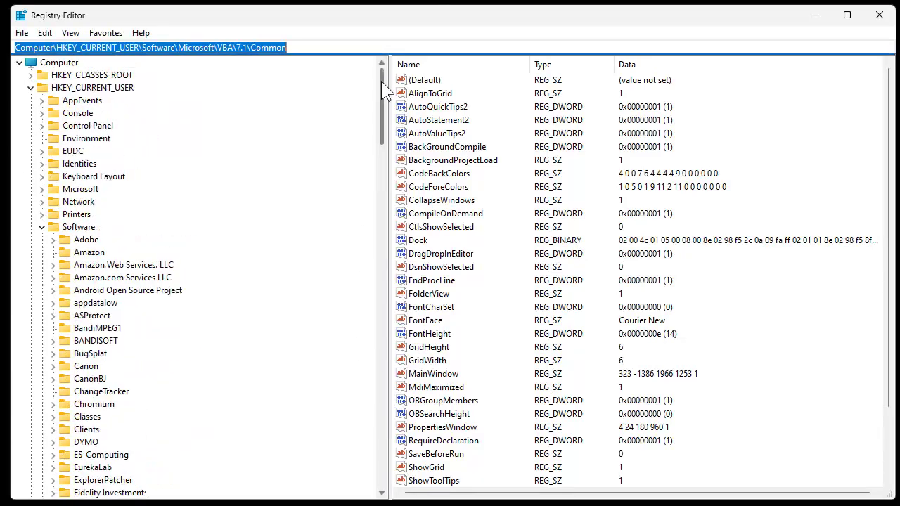
left_click(31, 88)
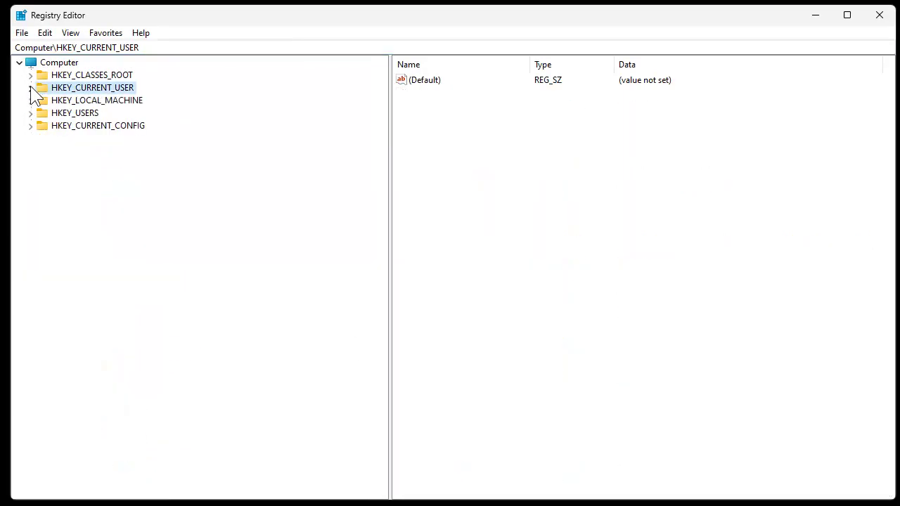
left_click(114, 76)
left_click(111, 88)
left_click(109, 101)
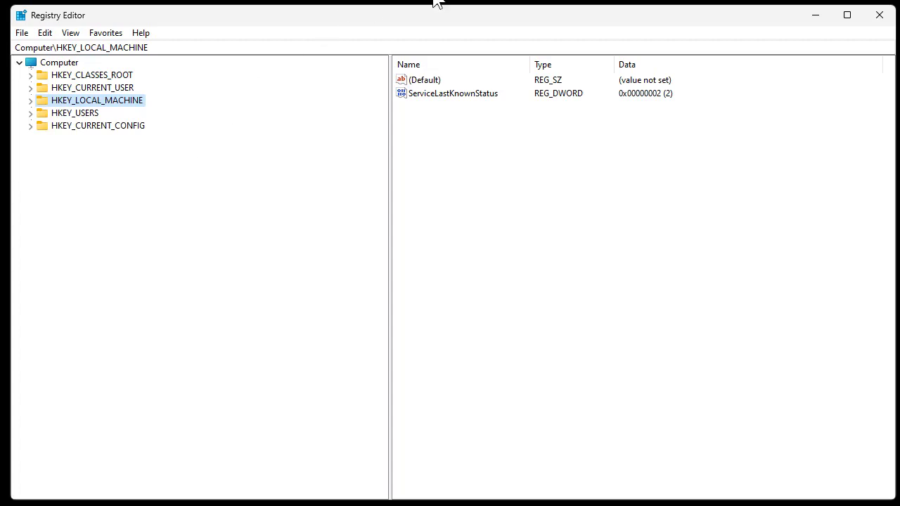
key("Up")
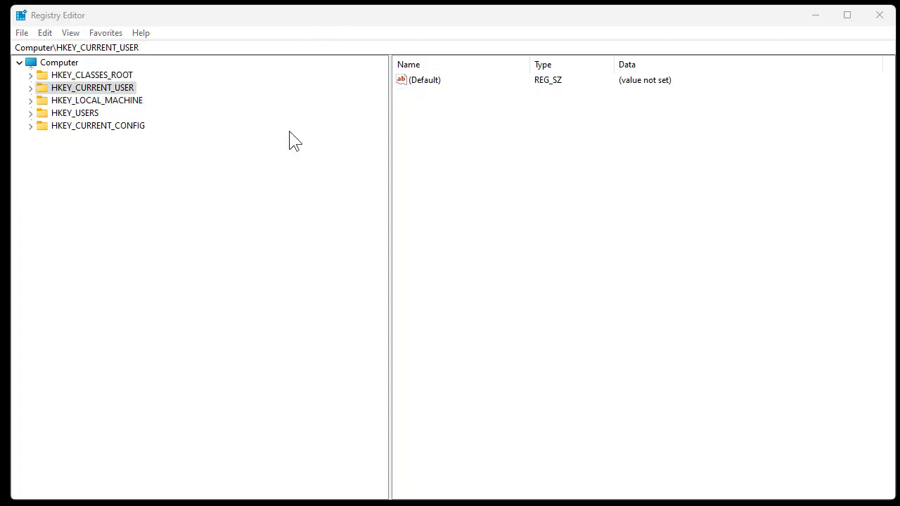
left_click(31, 88)
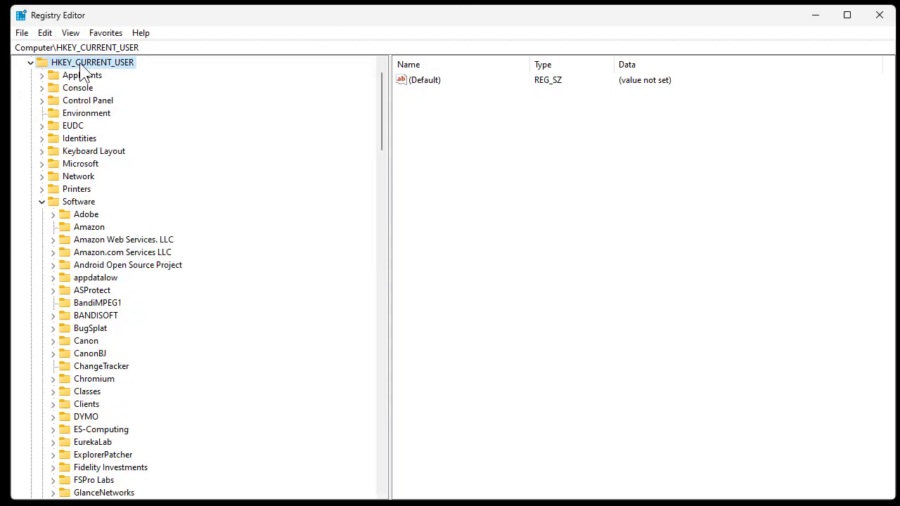
left_click(30, 62)
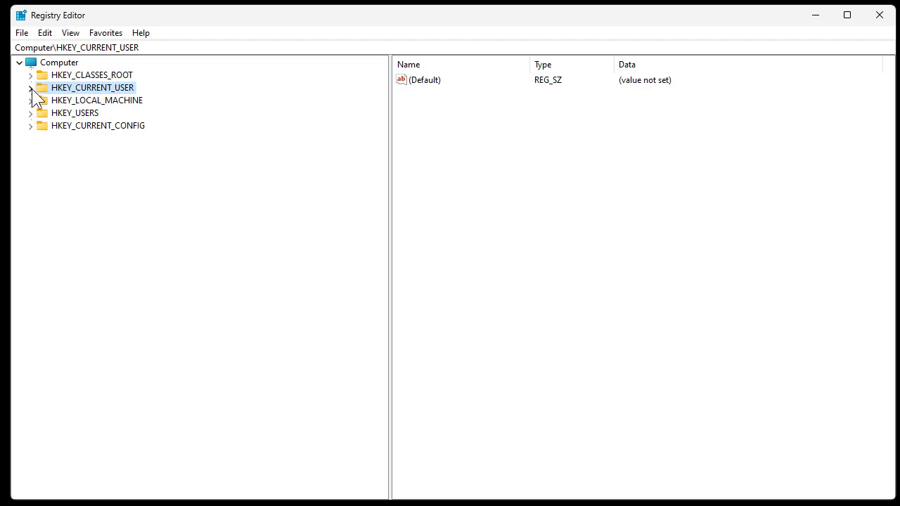
Step: Navigate the registry tree to the key HKEY_CURRENT_USER\Software\Microsoft\VBA\7.1\Common
left_click(32, 88)
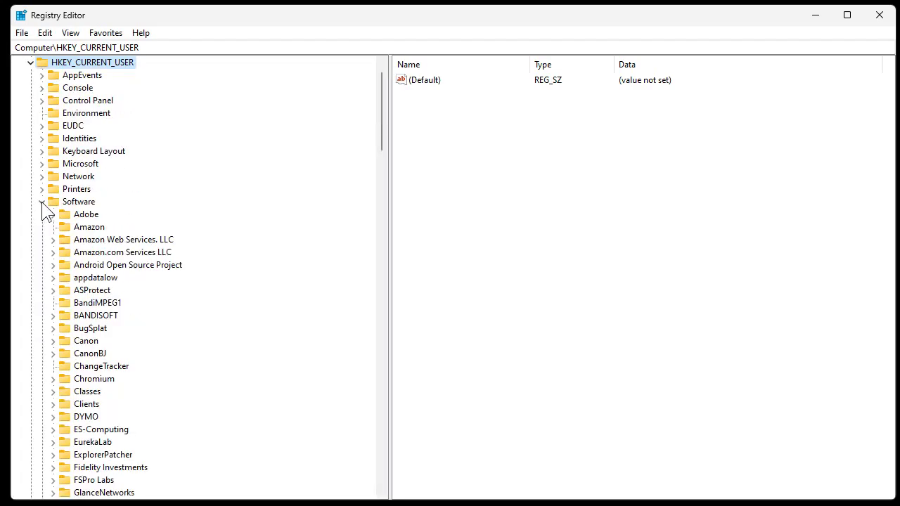
left_click(76, 203)
scroll(141, 322, "down", 11)
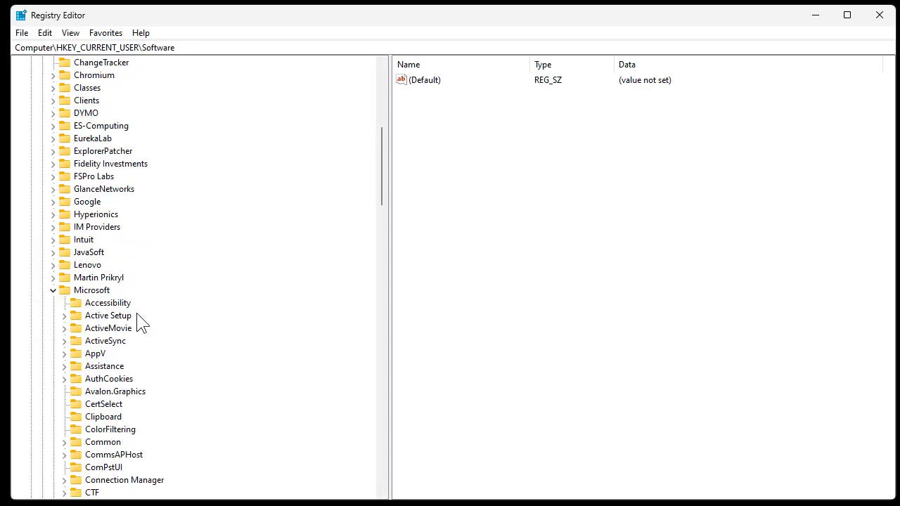
left_click(93, 179)
scroll(91, 176, "down", 20)
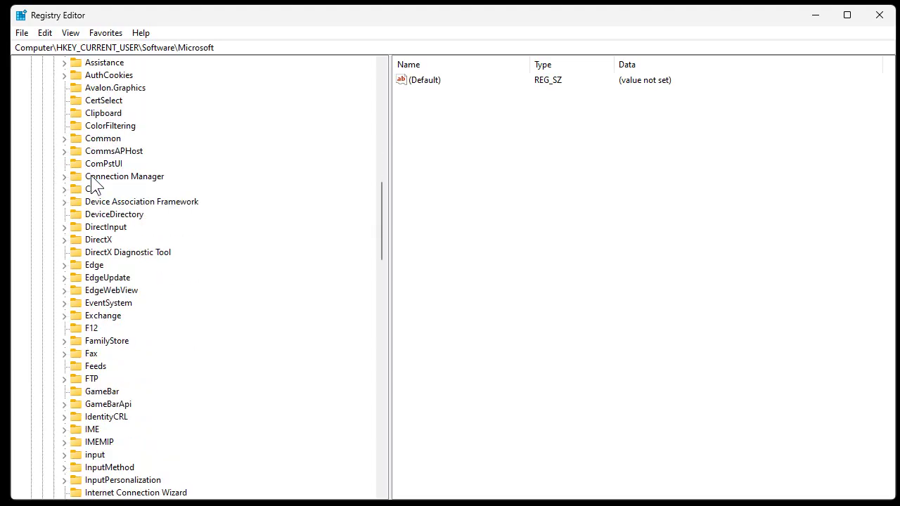
scroll(92, 183, "down", 4)
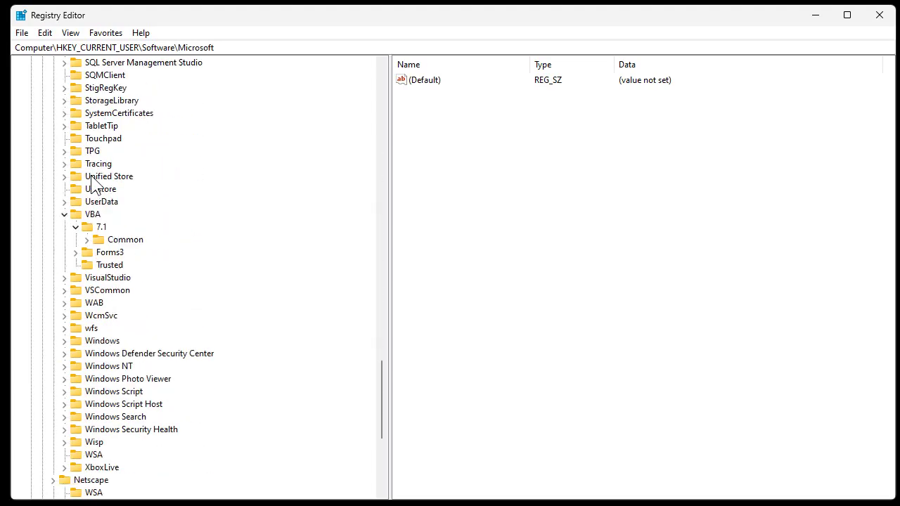
left_click(93, 215)
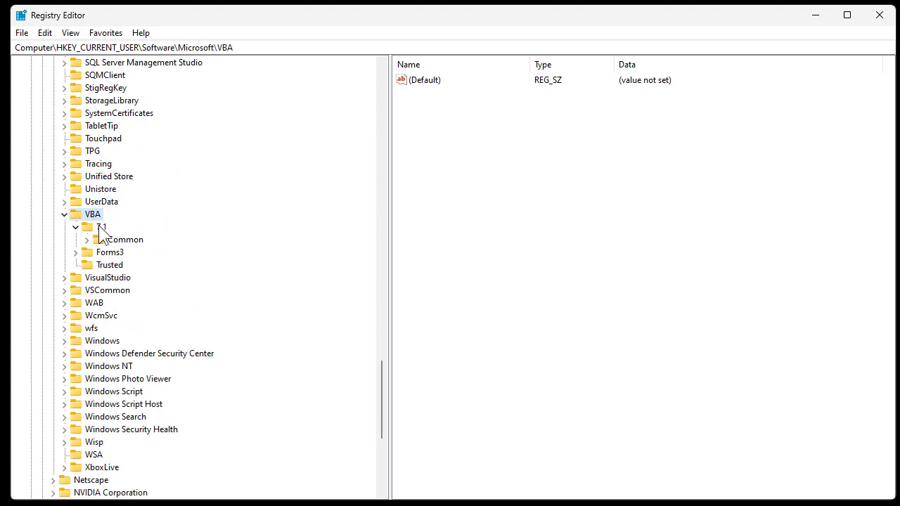
left_click(99, 226)
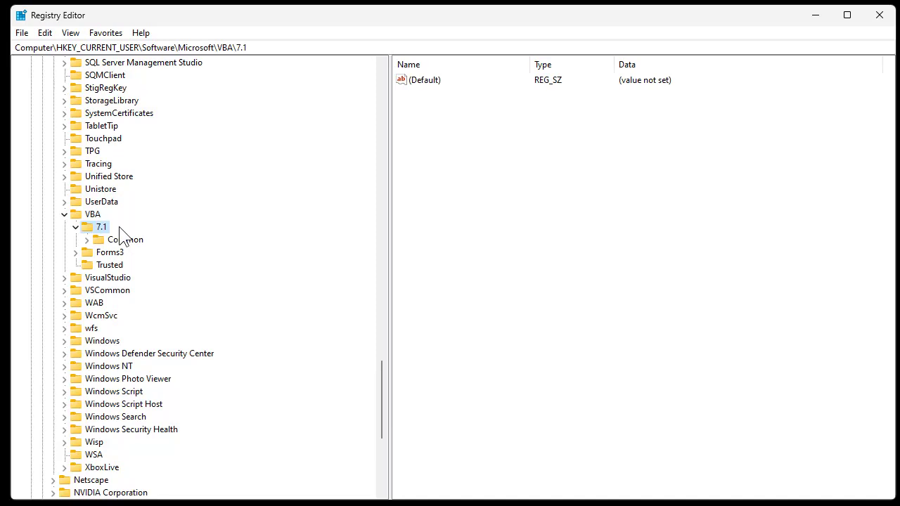
left_click(126, 239)
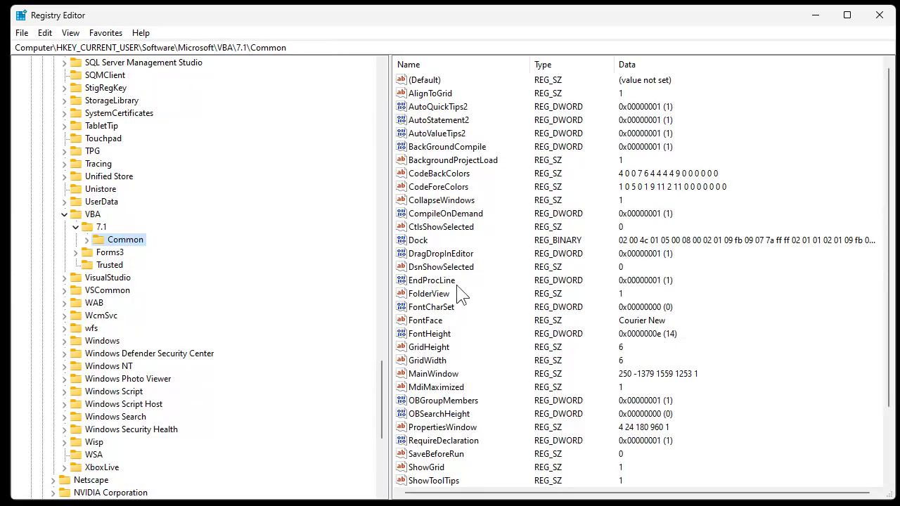
Step: Examine the CodeBackColors, CodeForeColors, FontFace and FontHeight values and their data in the VBA Common key
left_click(552, 2)
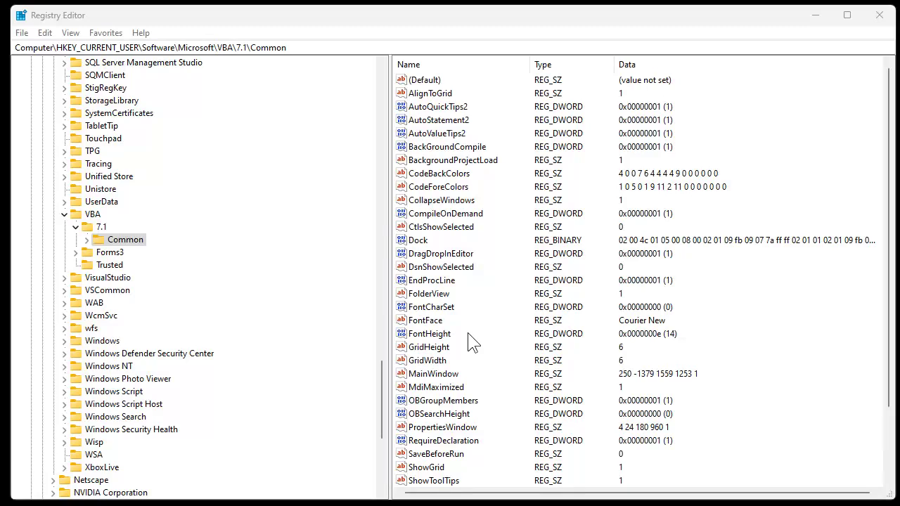
left_click(438, 173)
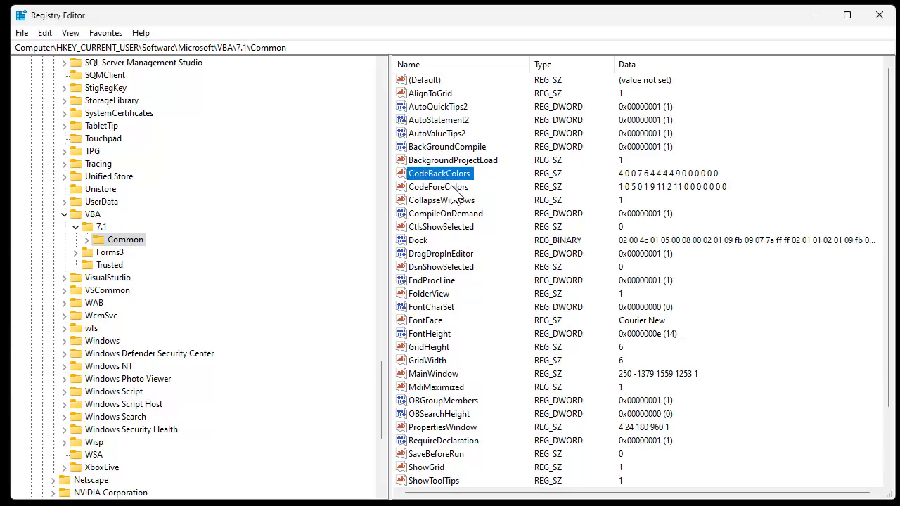
left_click(451, 187)
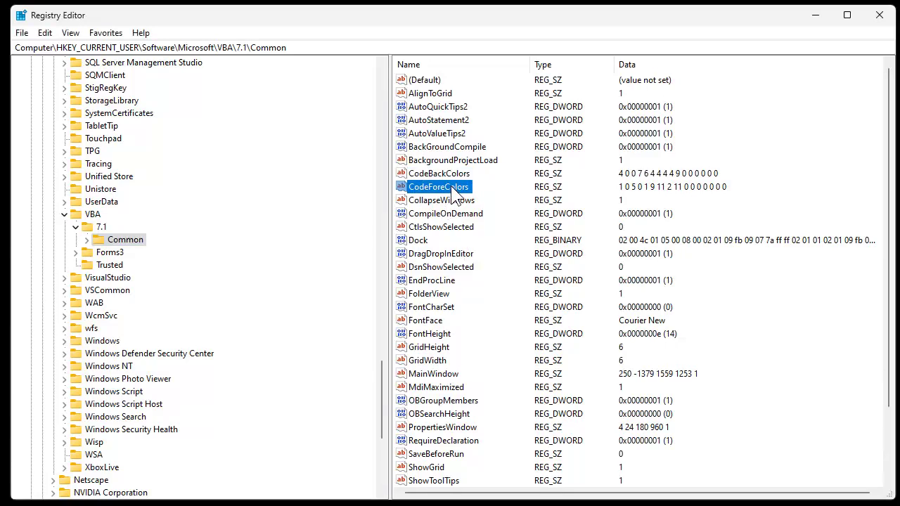
left_click(438, 326)
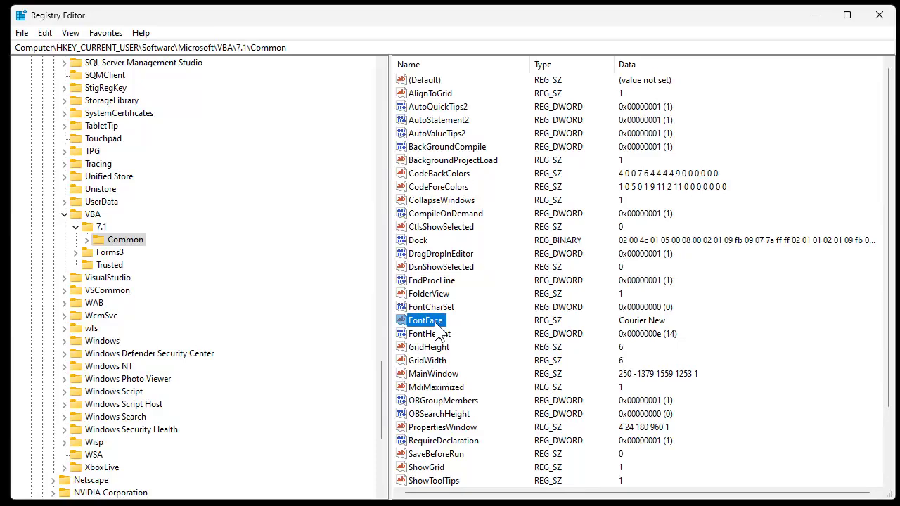
left_click(441, 336)
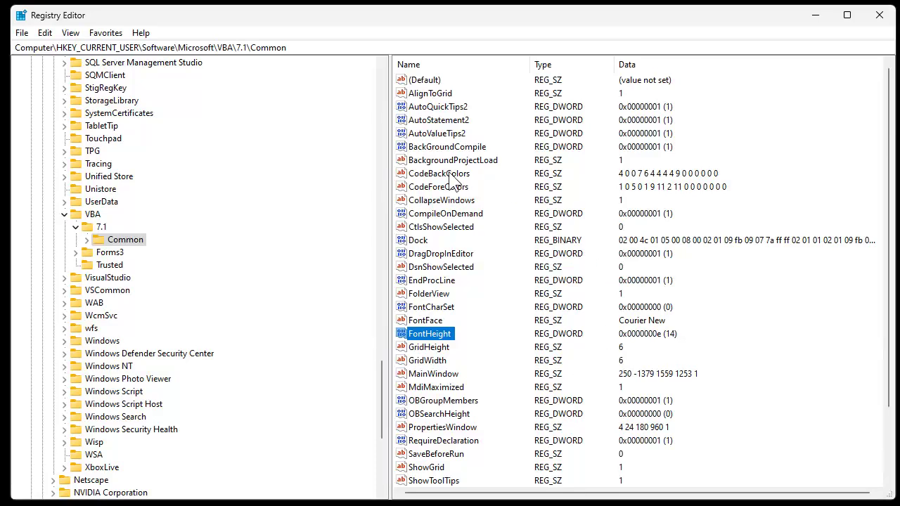
left_click(443, 174)
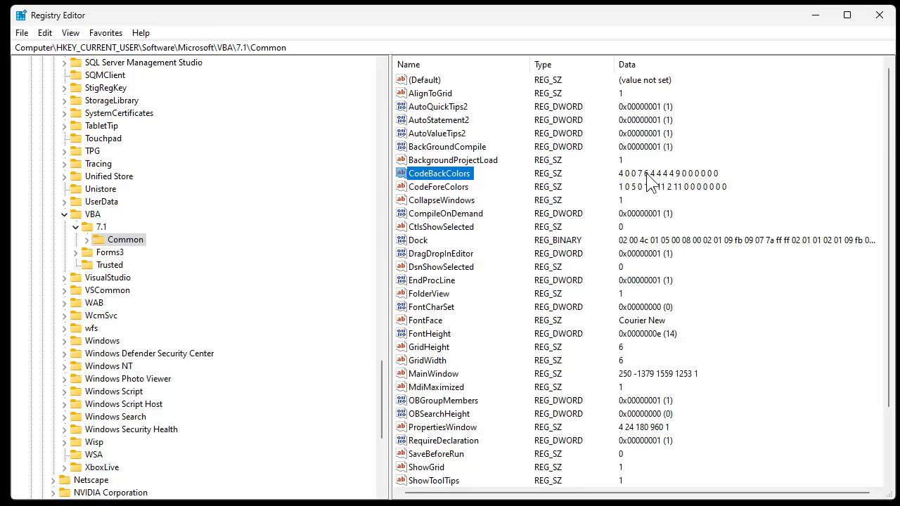
left_click(462, 189)
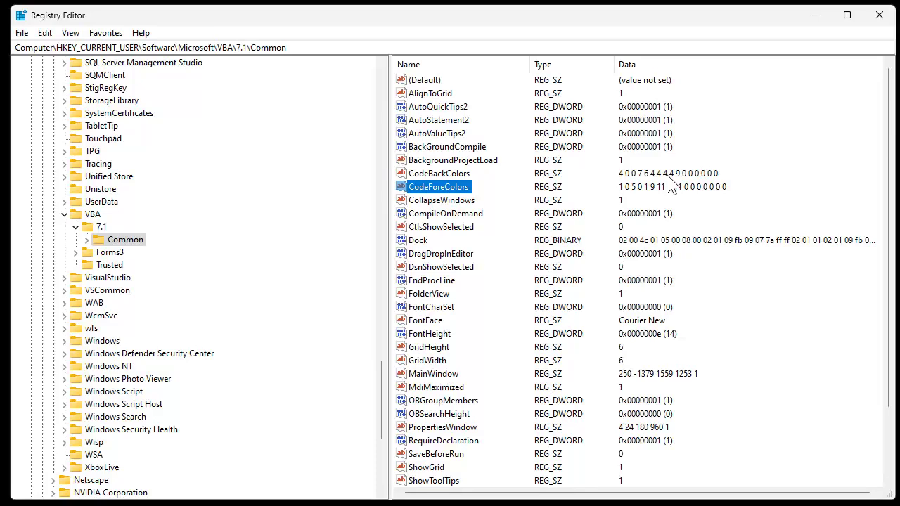
left_click(435, 323)
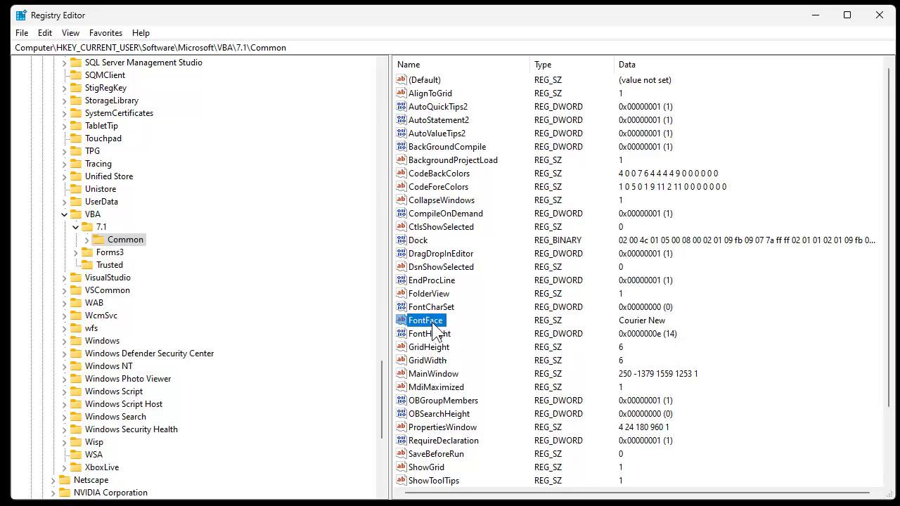
left_click(628, 332)
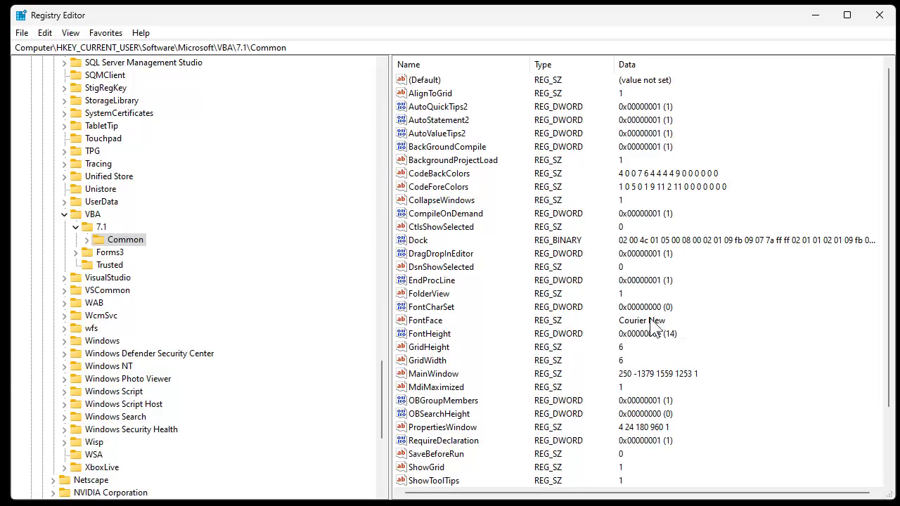
left_click(434, 336)
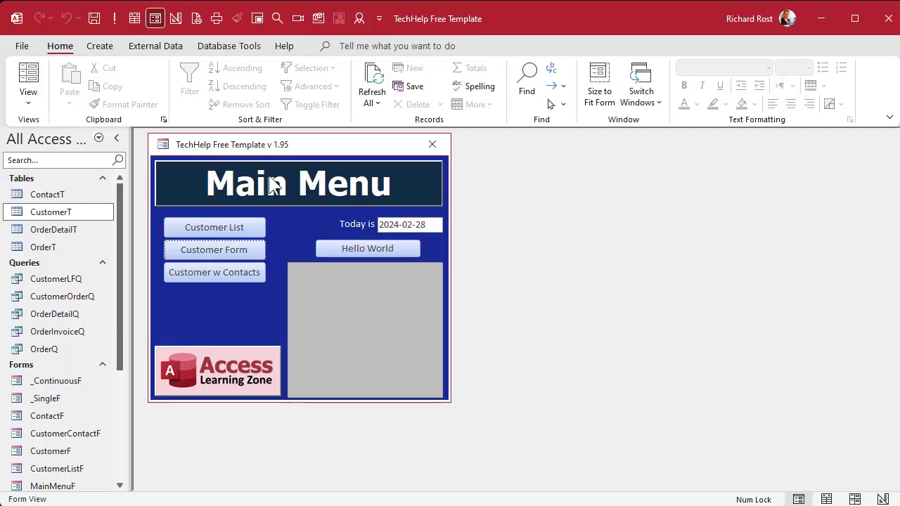
Step: Switch to the TechHelp Free Template database in Access, close the Main Menu form and create a new table in Design view
left_click(433, 145)
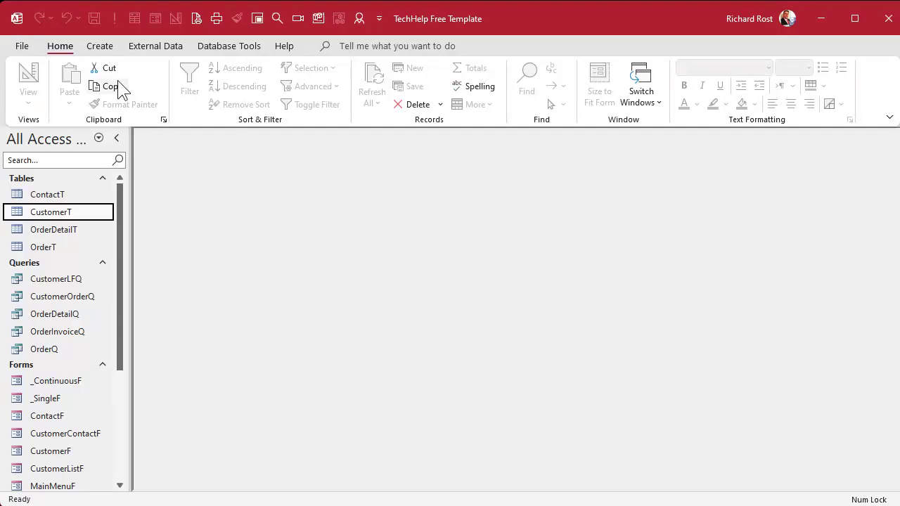
left_click(104, 46)
left_click(117, 95)
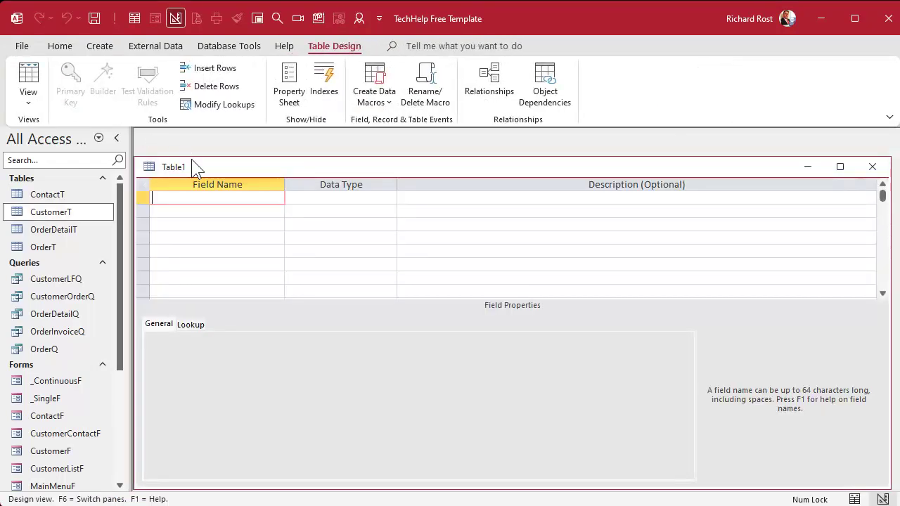
left_click_drag(192, 165, 218, 151)
Step: Add a VBAThemeID field with the AutoNumber data type as the new table's first field
type("VBAThemeID")
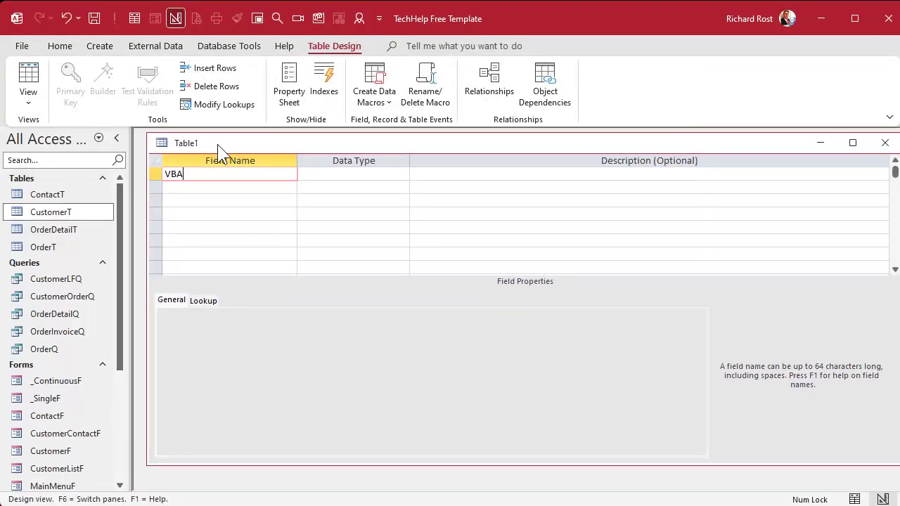
key("Tab")
type("a")
key("Tab")
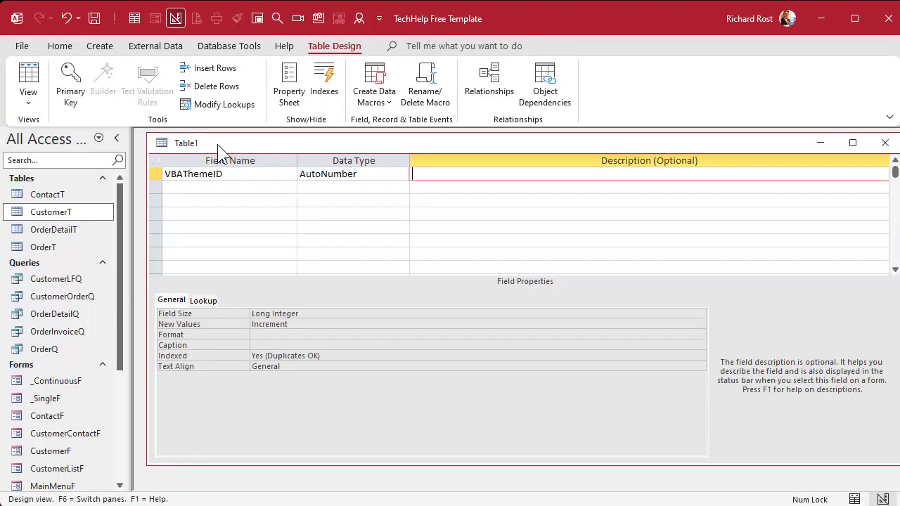
key("Tab")
Step: Add a Description field with the Short Text data type below VBAThemeID
type("Description")
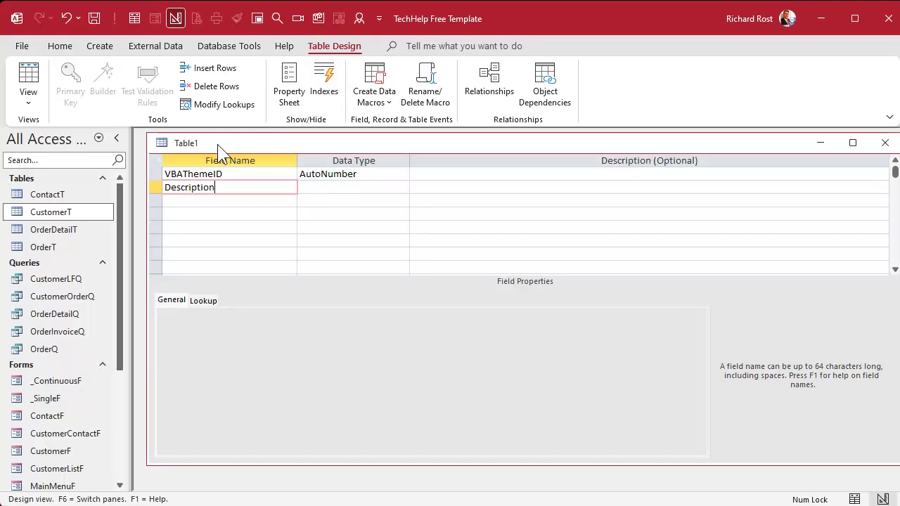
key("Tab")
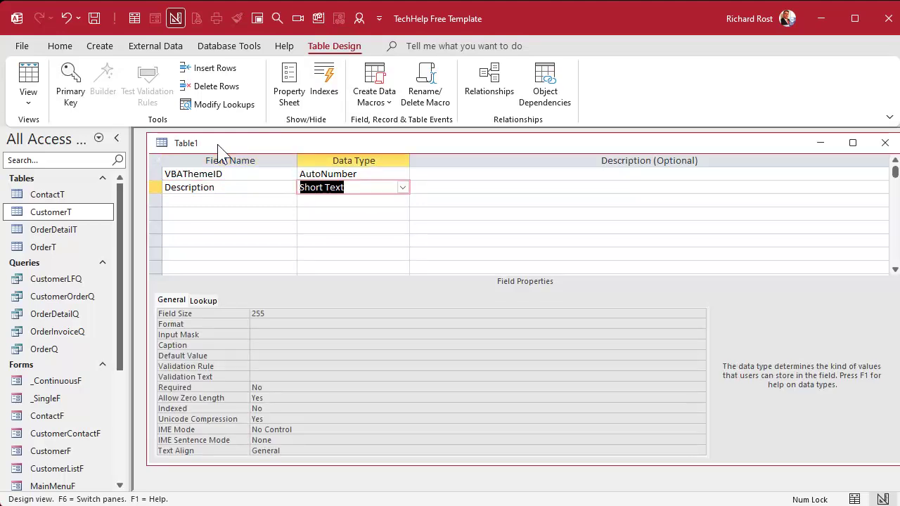
key("Tab")
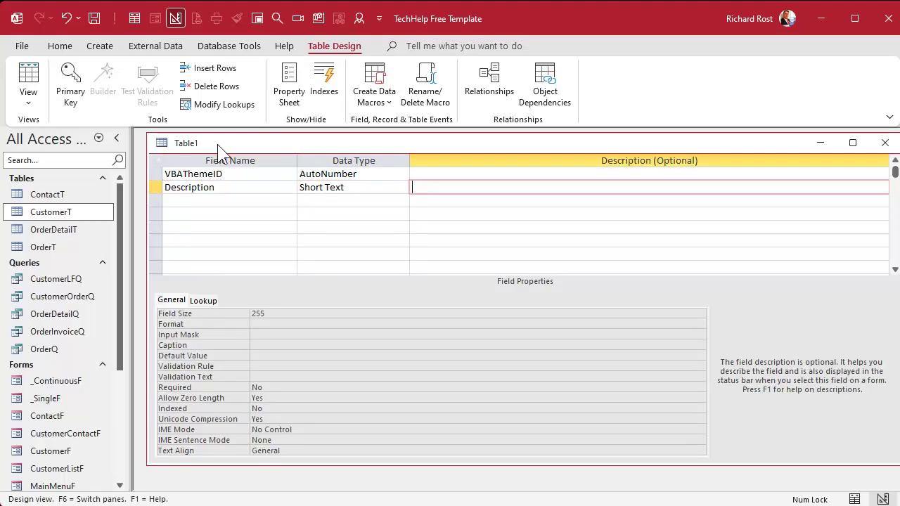
key("Tab")
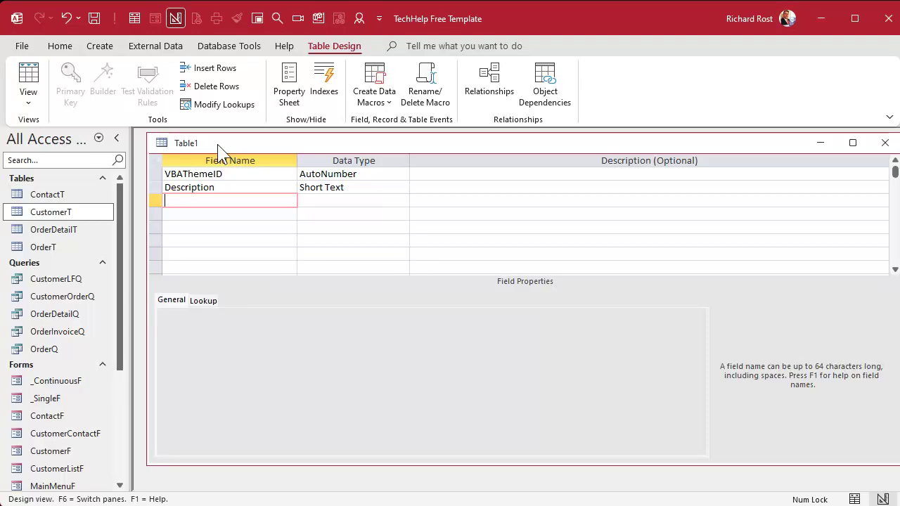
Step: Add two Short Text fields named CodeBackColors and CodeForeColors to the new table
type("CodeBackColors")
key("Return")
key("Return")
key("Return")
type("CodeForeColors")
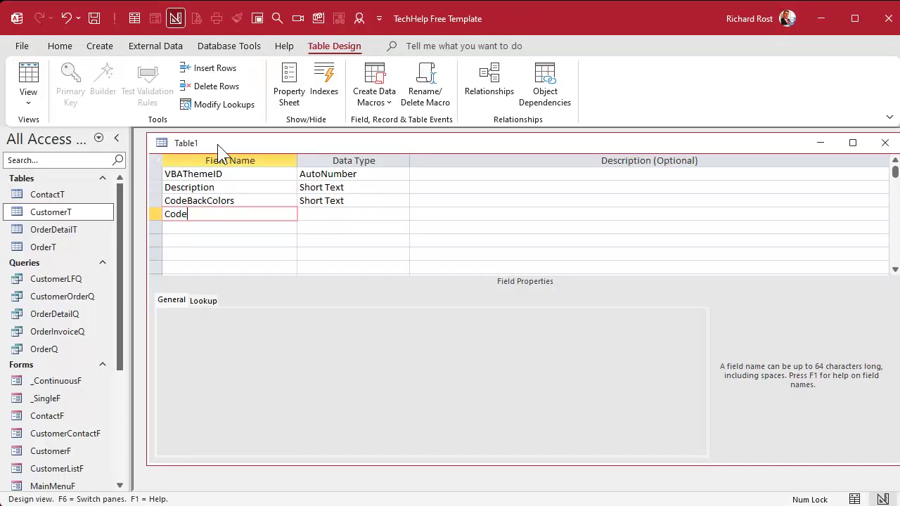
key("Return")
key("Return")
key("Return")
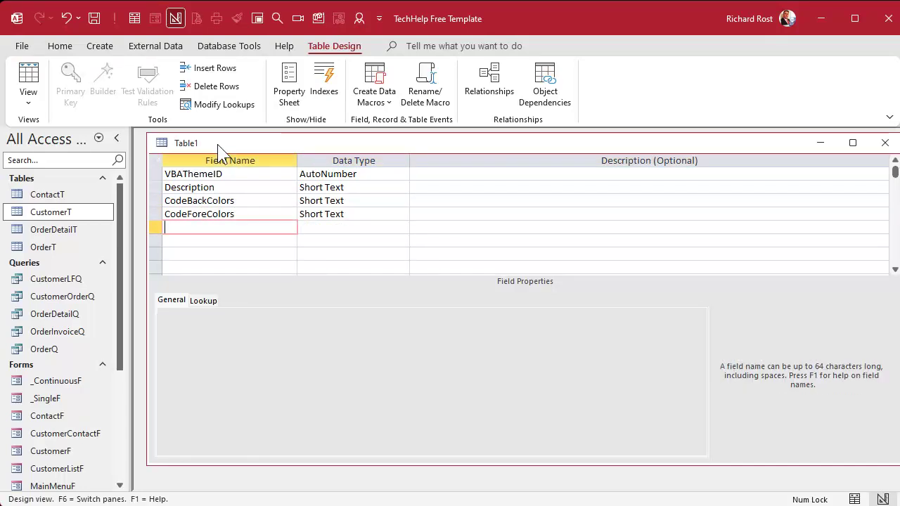
Step: Add a FontFace field with the Short Text data type and a FontHeight field with the Number data type
type("FontFace")
key("Return")
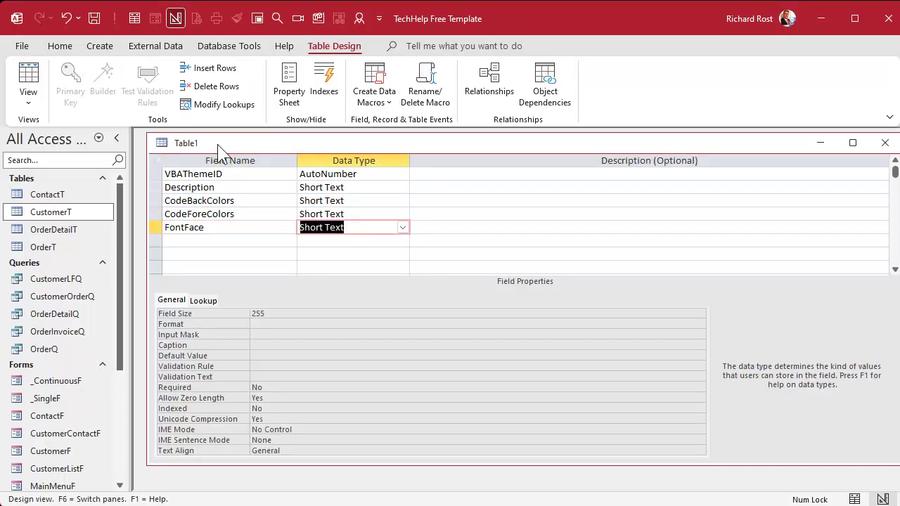
key("Return")
key("Return")
type("FontHeight")
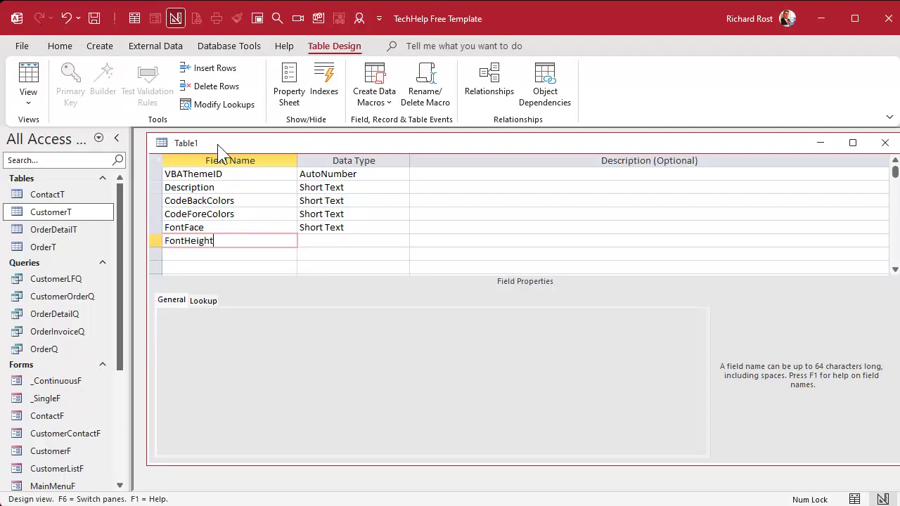
key("Return")
type("number")
key("Return")
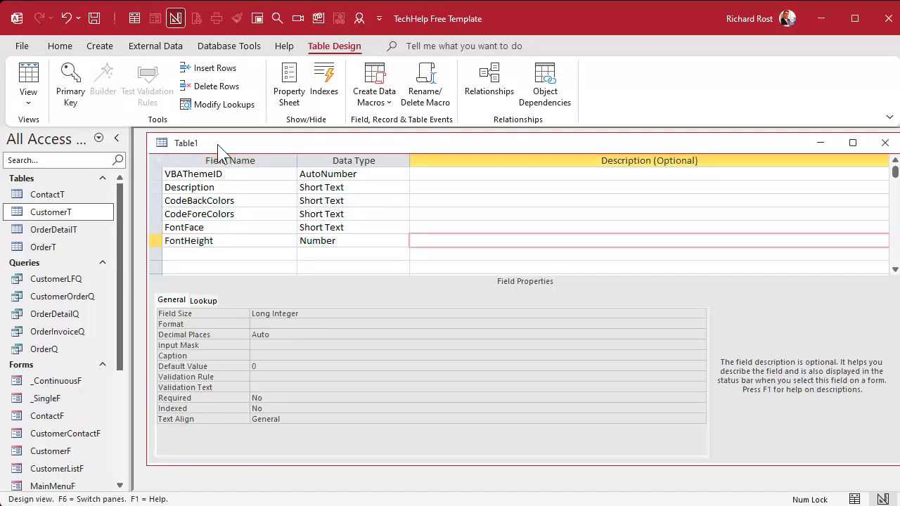
Step: Save the table as VBAThemeT, accept creating a primary key, and close the table
key("ctrl+s")
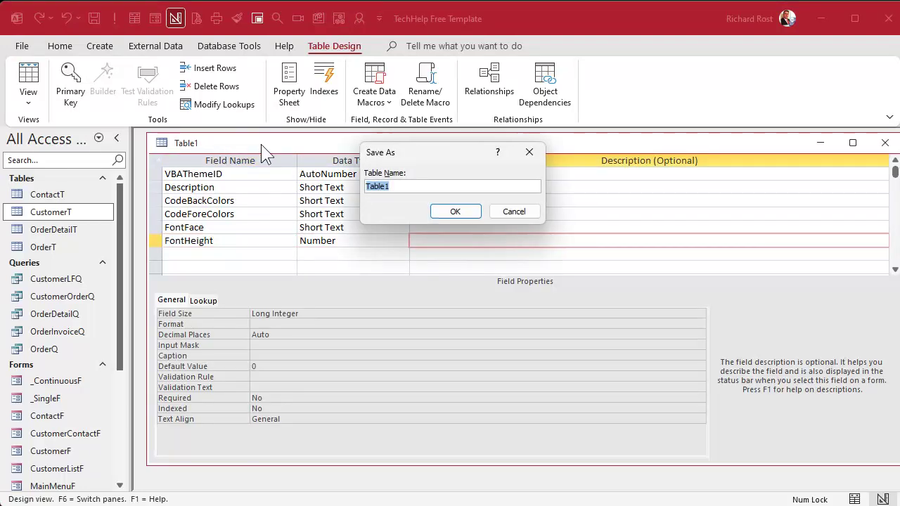
type("VBAThemeT")
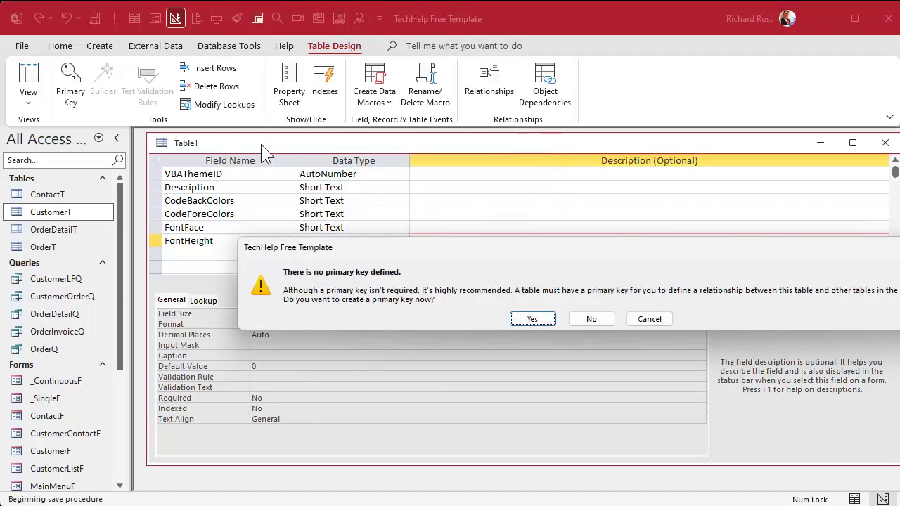
left_click(534, 320)
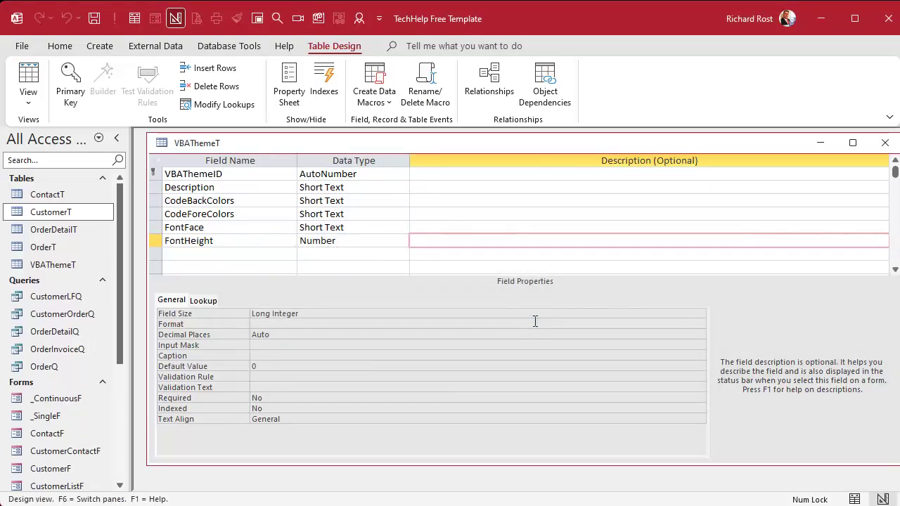
left_click(885, 143)
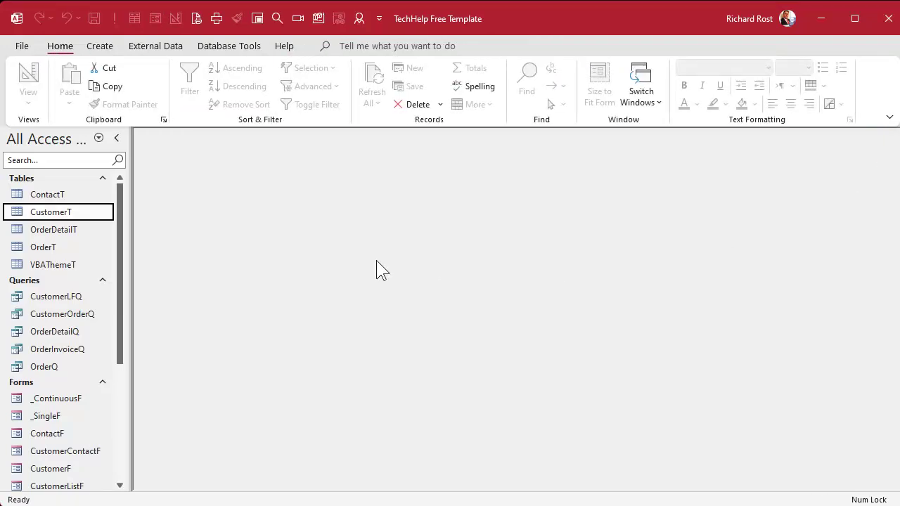
Step: Duplicate the _ContinuousF form under the name VBAThemeF
left_click(46, 403)
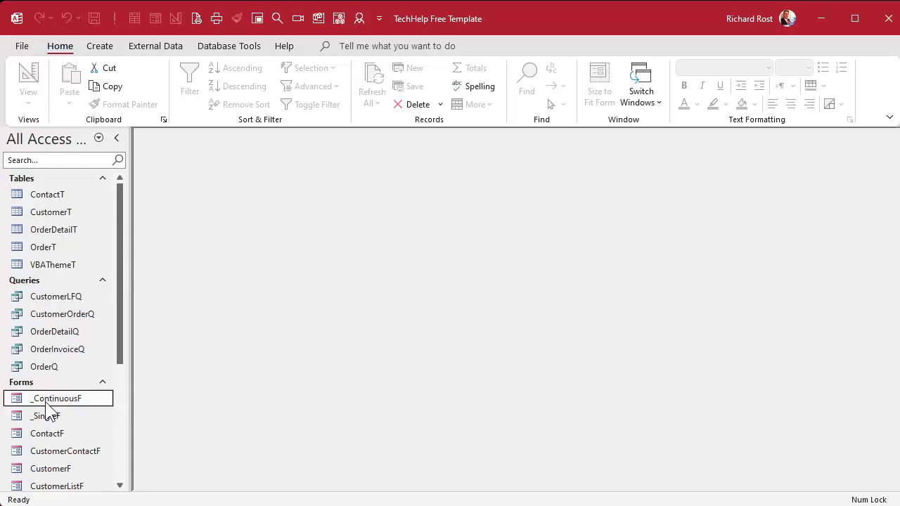
key("ctrl+c")
key("ctrl+v")
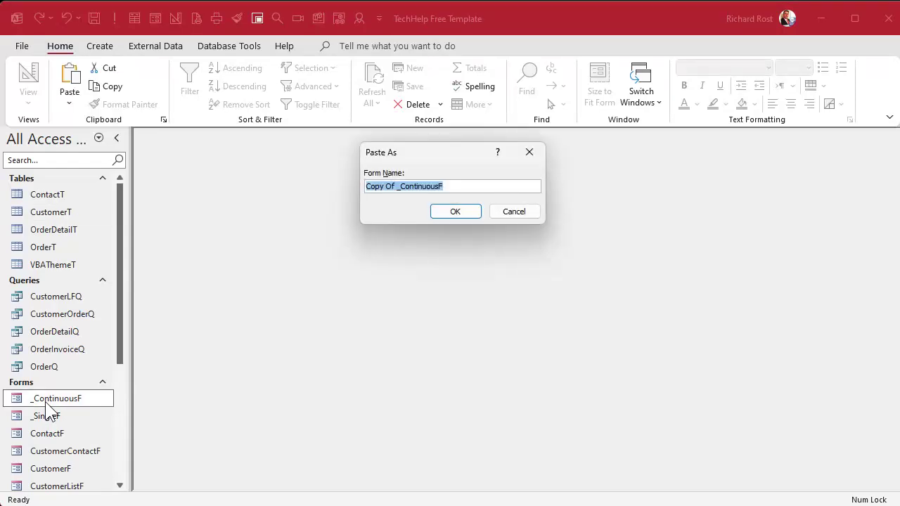
type("VBAThemeF")
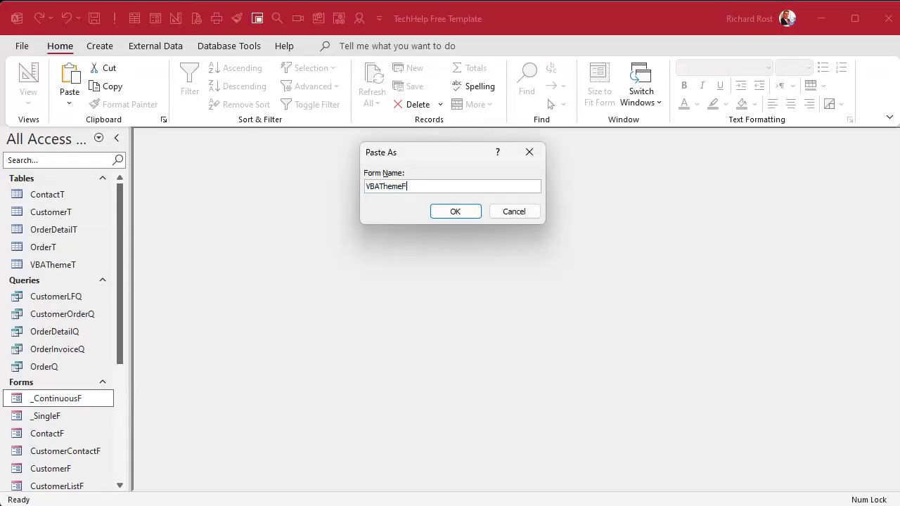
key("Return")
Step: Open the VBAThemeF form in Design view, then reposition and widen its window
scroll(48, 415, "down", 2)
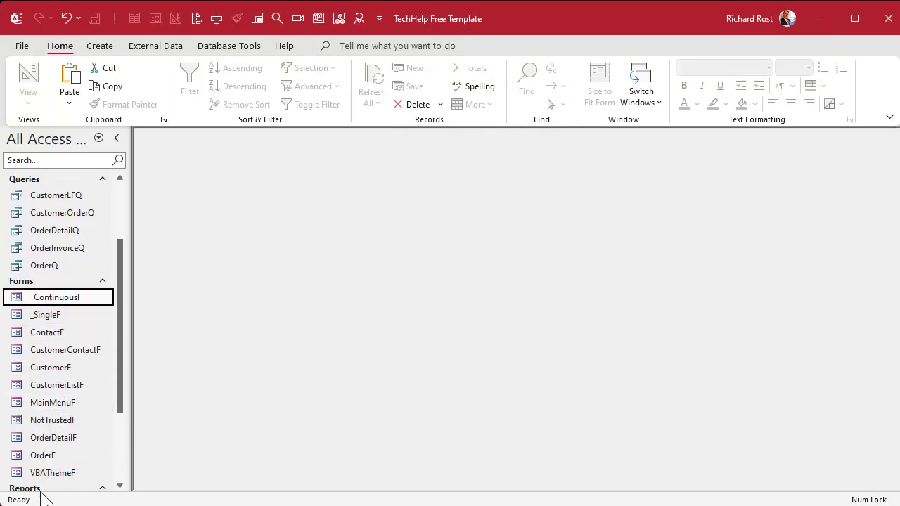
left_click(48, 477)
right_click(52, 480)
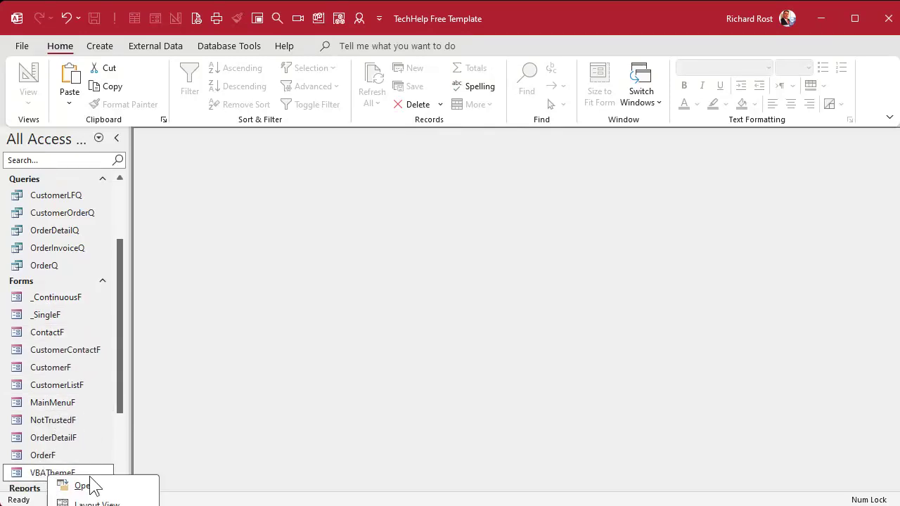
left_click(78, 505)
left_click_drag(310, 180, 295, 152)
left_click_drag(418, 229, 504, 229)
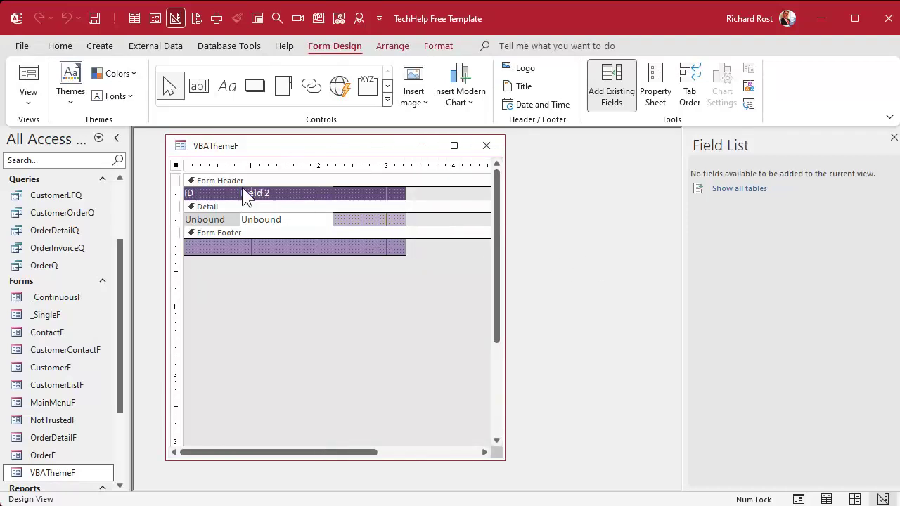
Step: Set the VBAThemeF form's Record Source to VBAThemeT
double_click(176, 167)
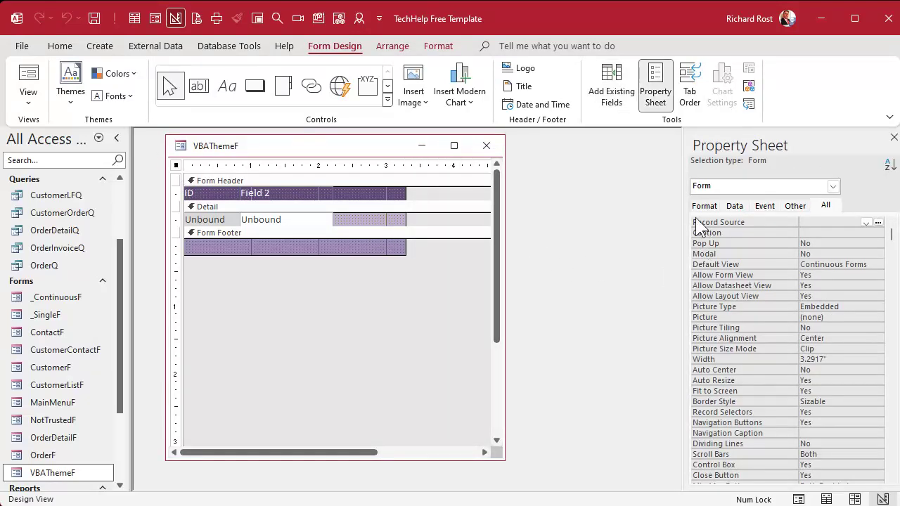
left_click(866, 223)
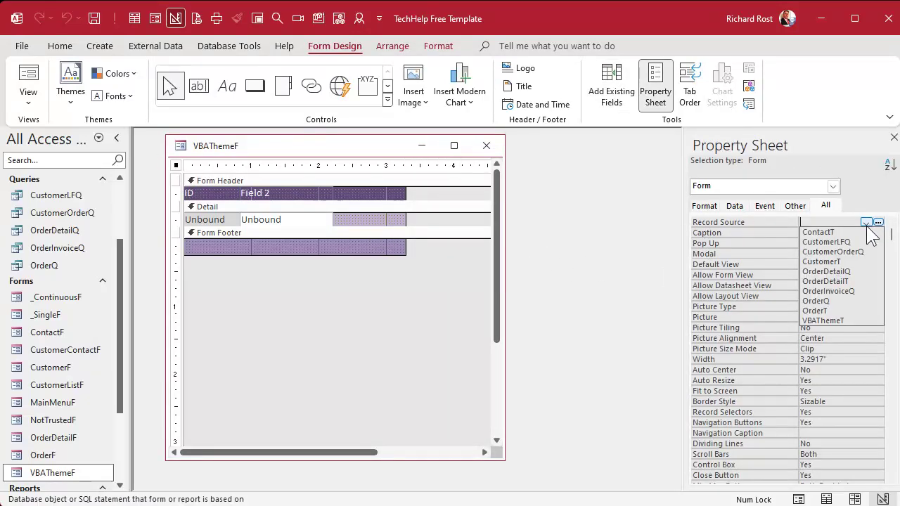
left_click(861, 321)
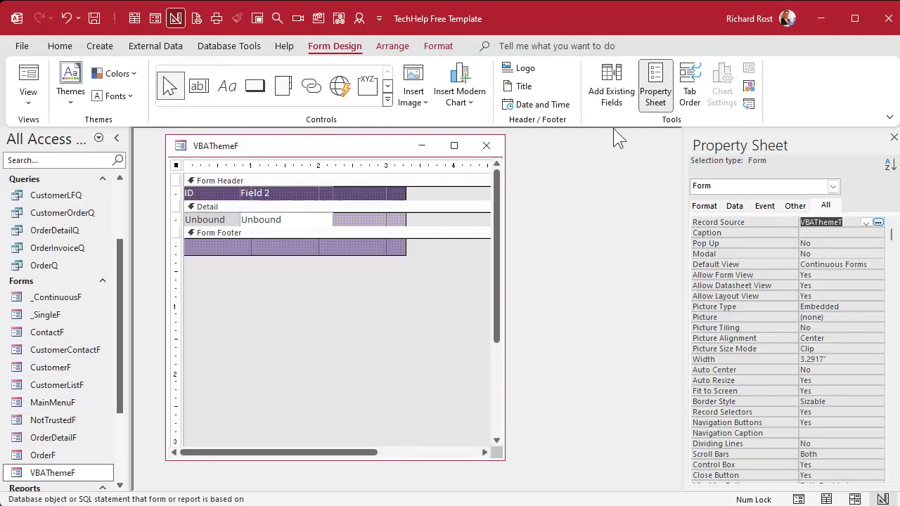
Step: Add all six VBAThemeT fields, from VBAThemeID to FontHeight, to the Form Footer section
left_click(599, 78)
left_click(752, 196)
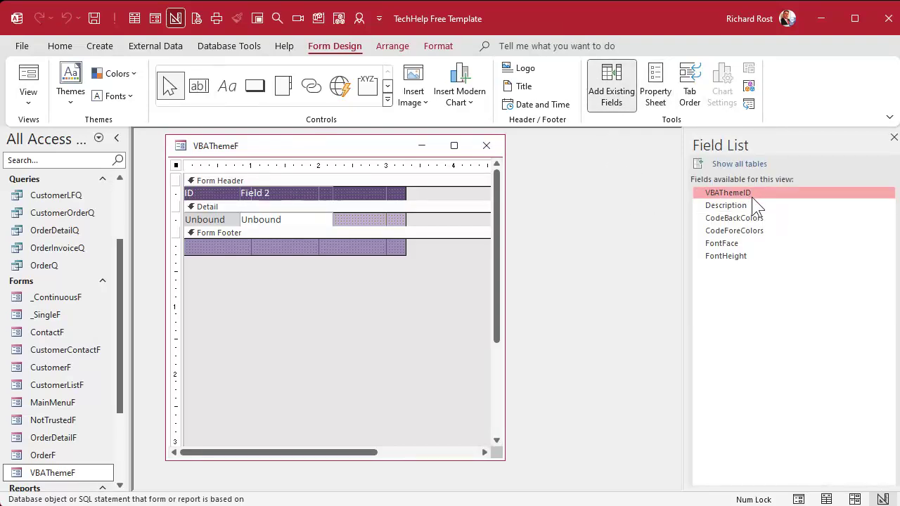
left_click(748, 254, "shift")
left_click(755, 196)
left_click(752, 255, "shift")
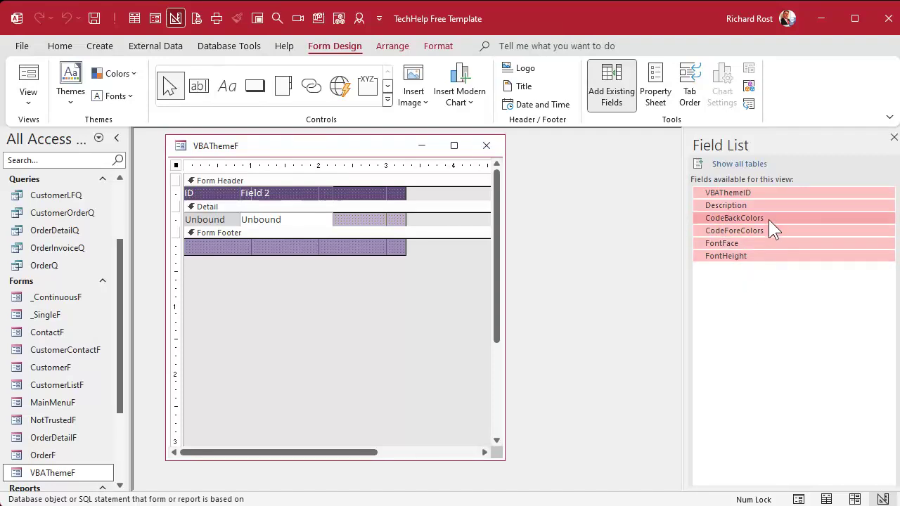
left_click_drag(768, 215, 307, 250)
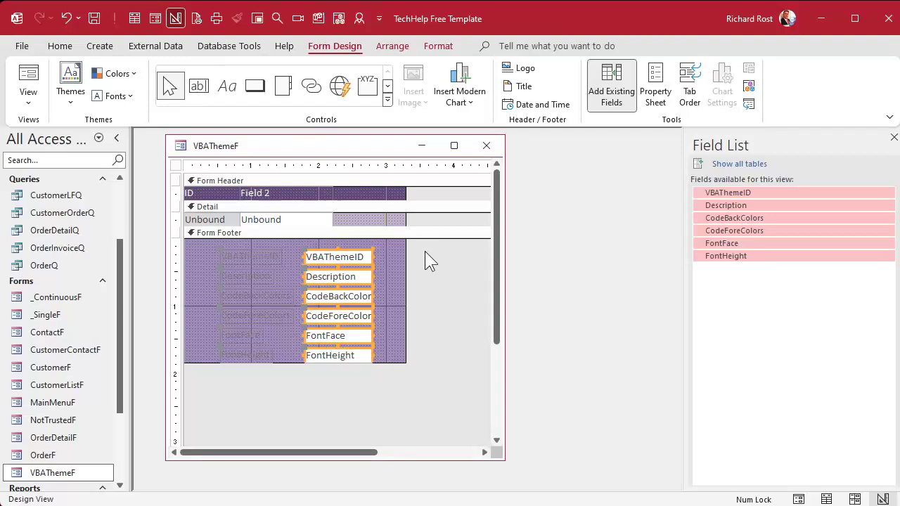
Step: Copy the ID header label's formatting to the CodeBackColors, CodeForeColors, FontFace and FontHeight labels in the footer
left_click(214, 220)
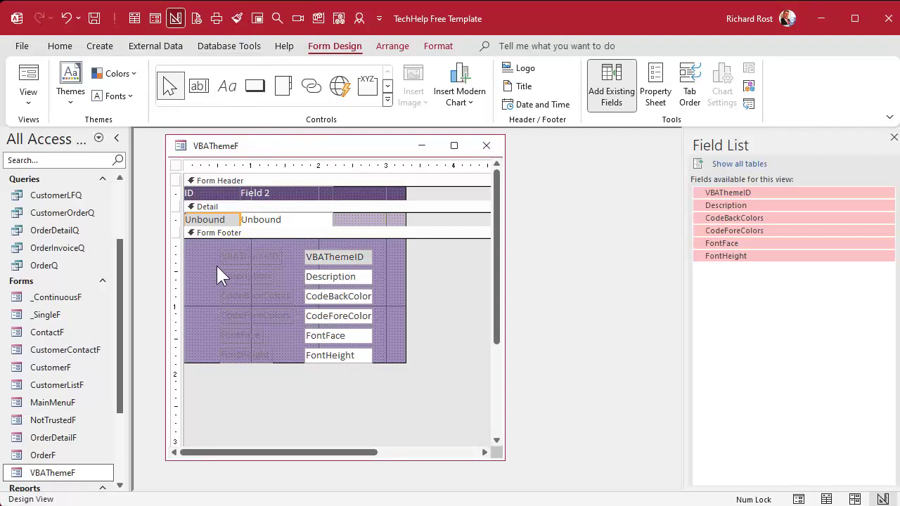
left_click(208, 191)
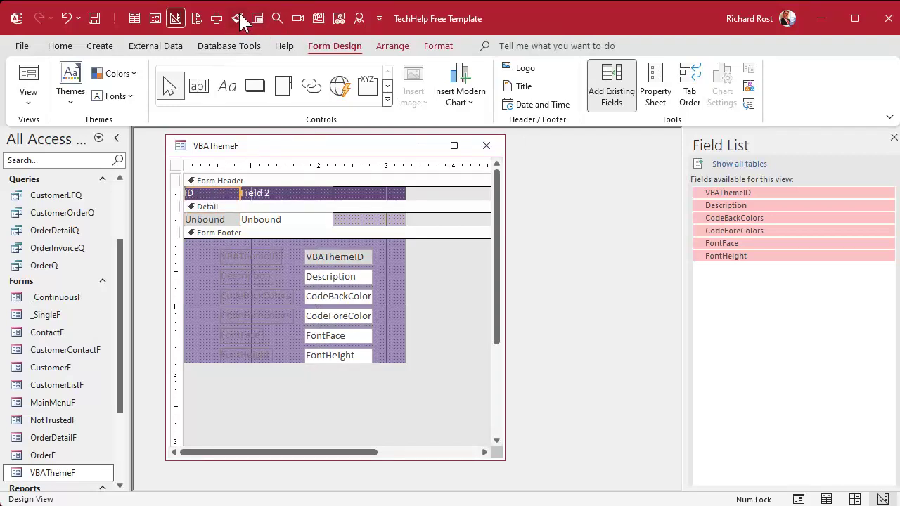
left_click(238, 19)
left_click(238, 298)
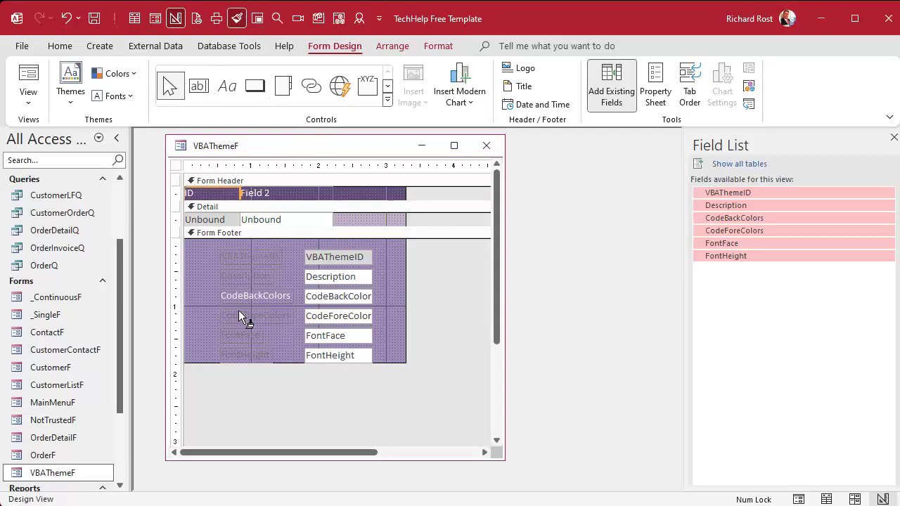
left_click(239, 316)
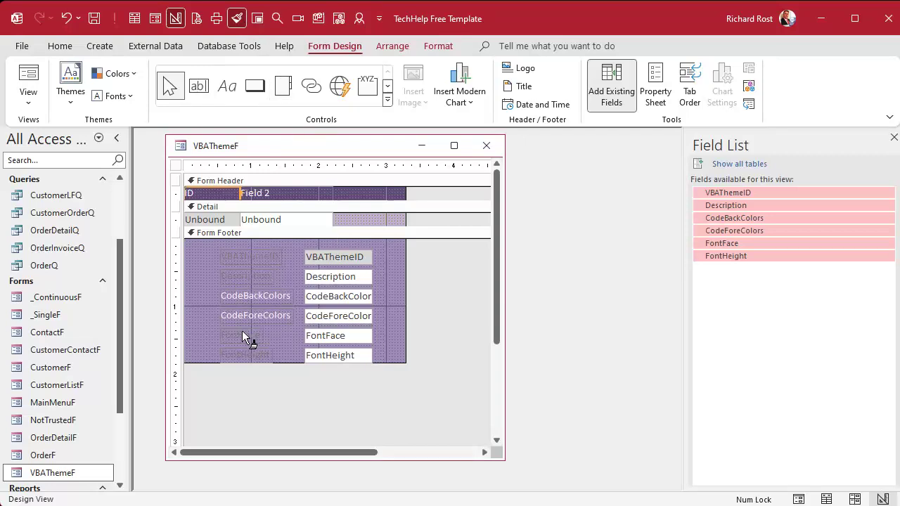
left_click(237, 18)
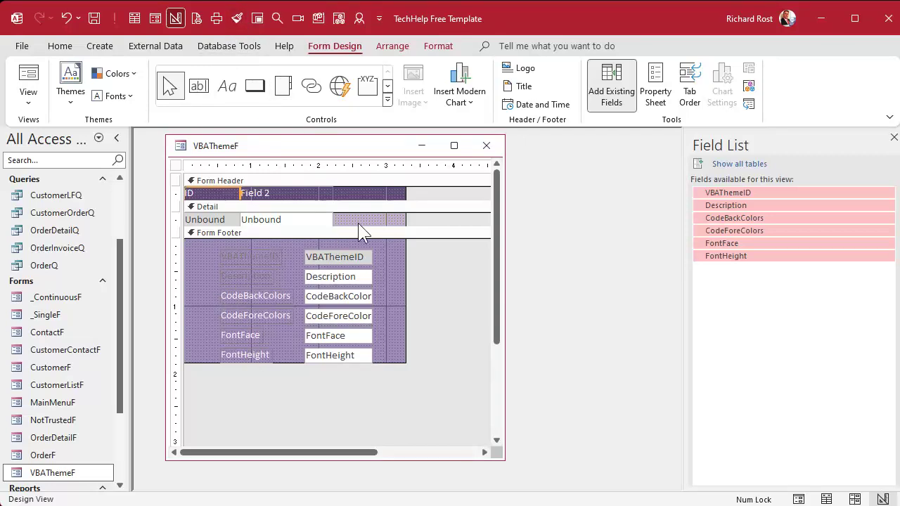
Step: Replace the two unbound Detail boxes with the footer's VBAThemeID box, delete its label and fit the box beneath the ID heading
left_click_drag(352, 218, 225, 220)
key("Delete")
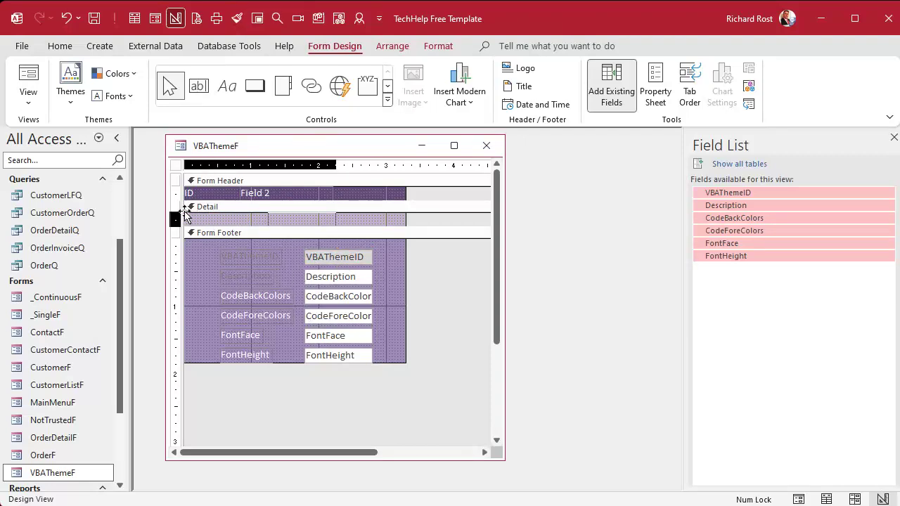
key("ctrl+x")
key("ctrl+v")
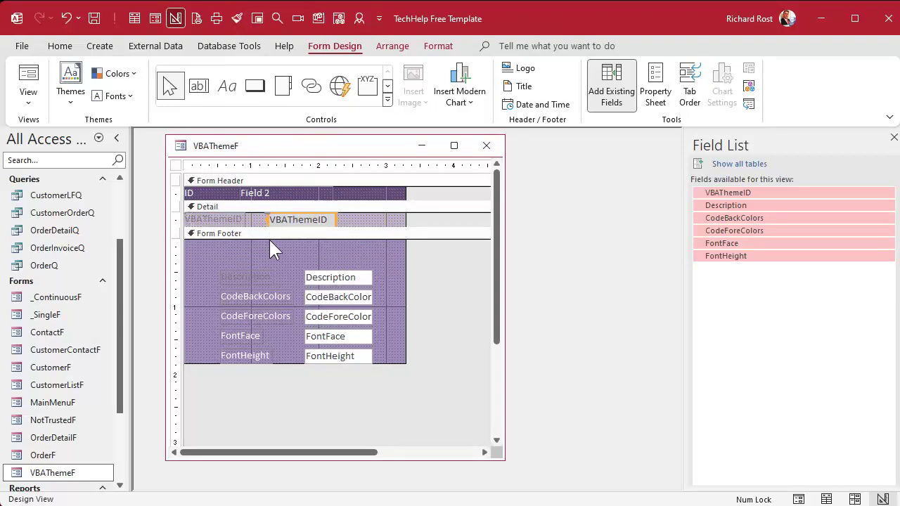
left_click(224, 220)
key("Delete")
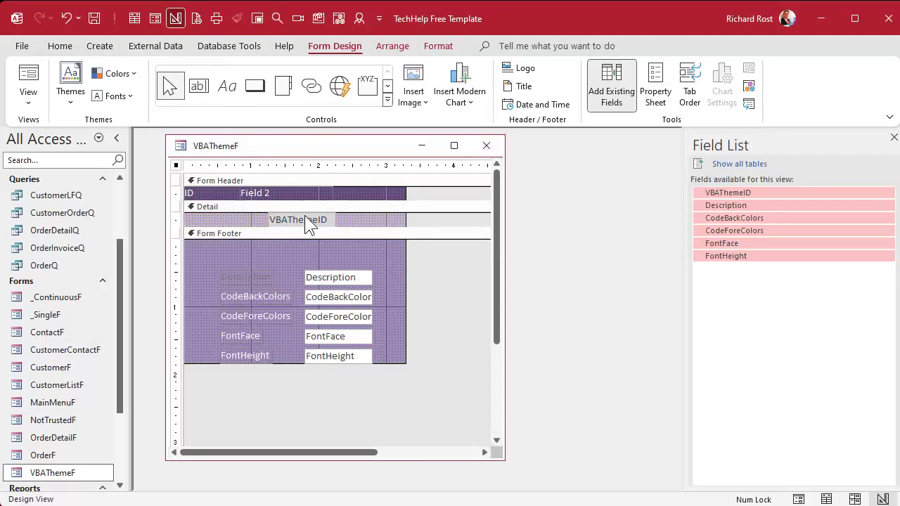
left_click_drag(304, 215, 185, 220)
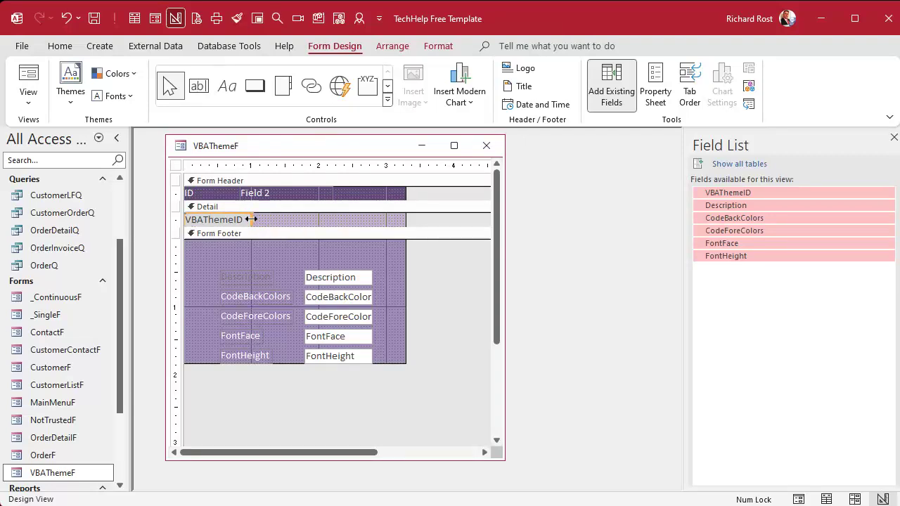
left_click_drag(247, 220, 240, 222)
left_click(246, 224)
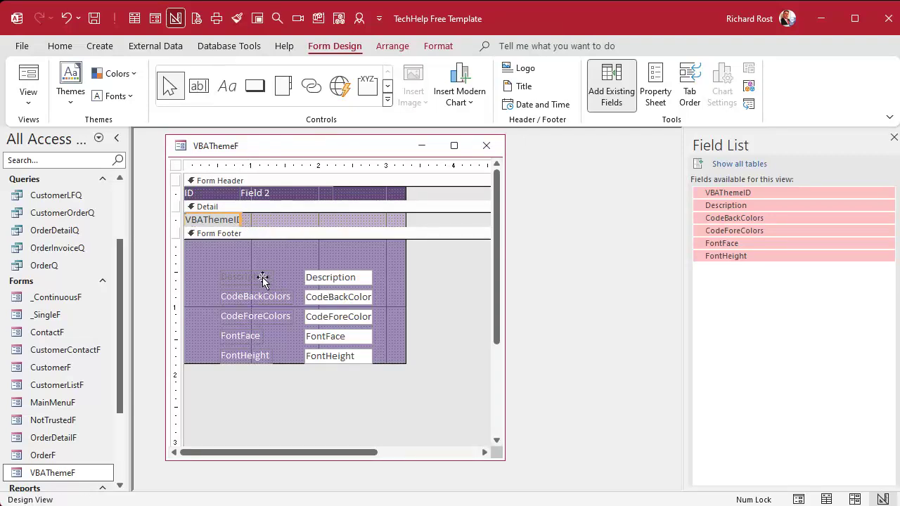
Step: Move the Description box into the Detail section beside VBAThemeID and change the Field 2 heading to Description
left_click_drag(336, 283, 340, 212)
double_click(285, 195)
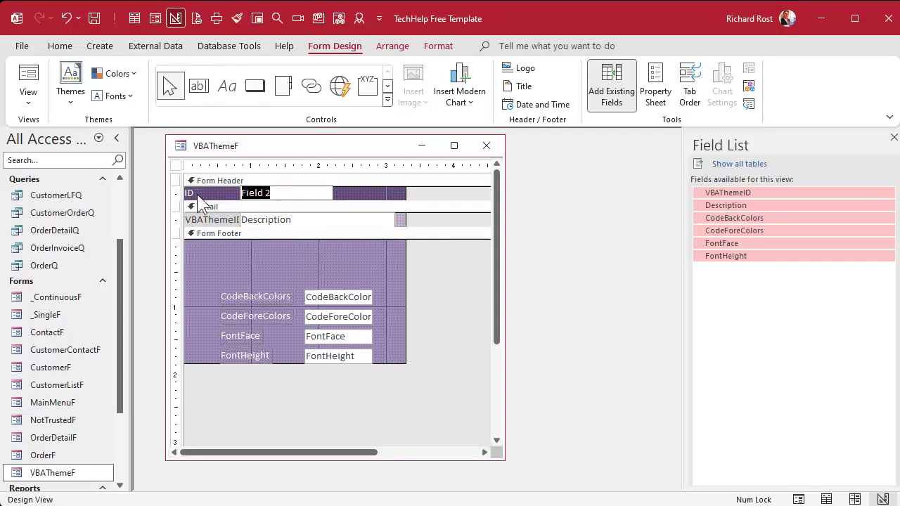
type("Description")
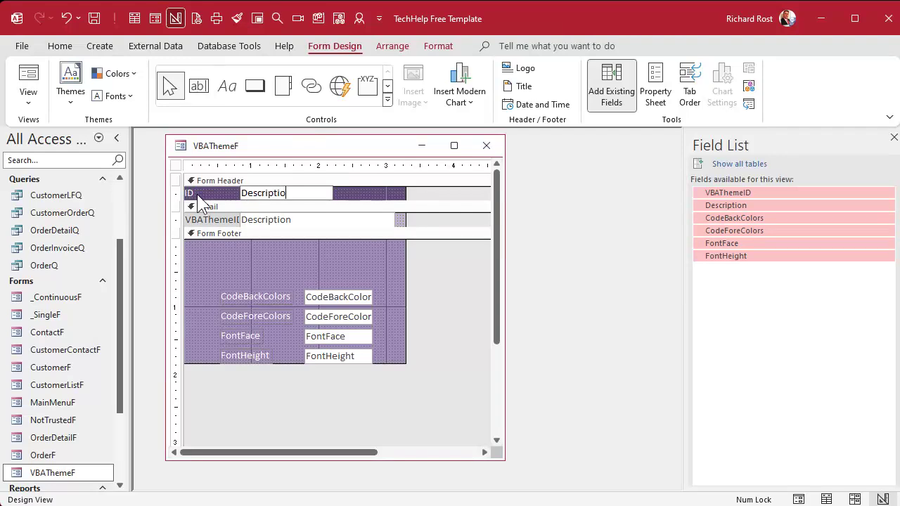
key("Return")
Step: Move the four remaining footer fields with their labels to the footer's upper-left area and widen their text boxes
left_click_drag(234, 266, 359, 380)
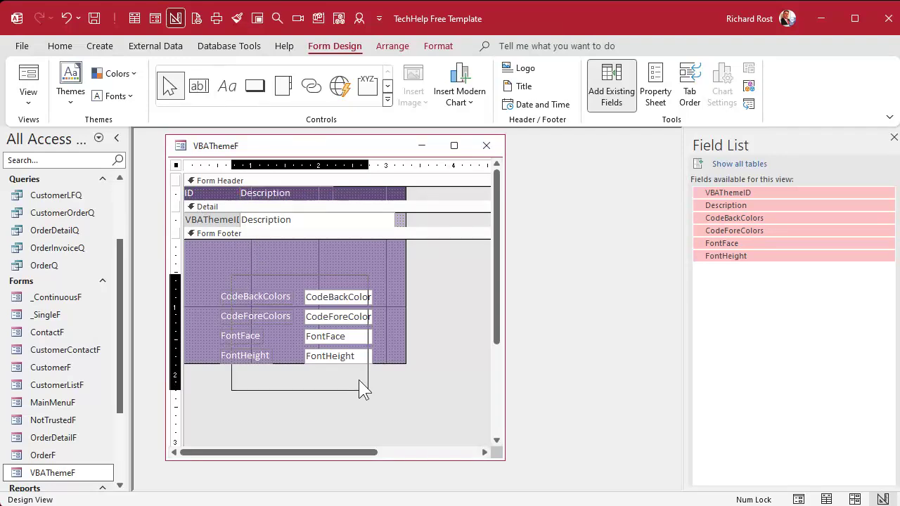
left_click_drag(345, 298, 318, 252)
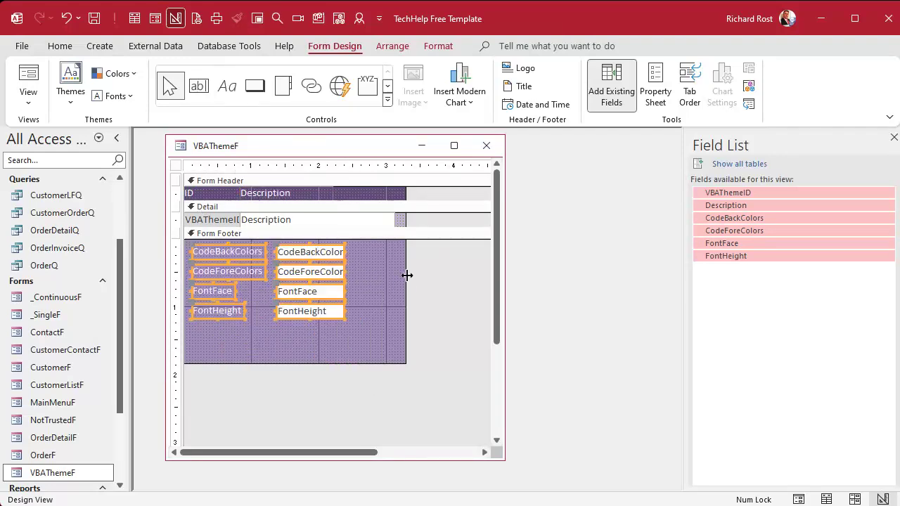
left_click_drag(338, 327, 418, 252)
left_click(383, 325)
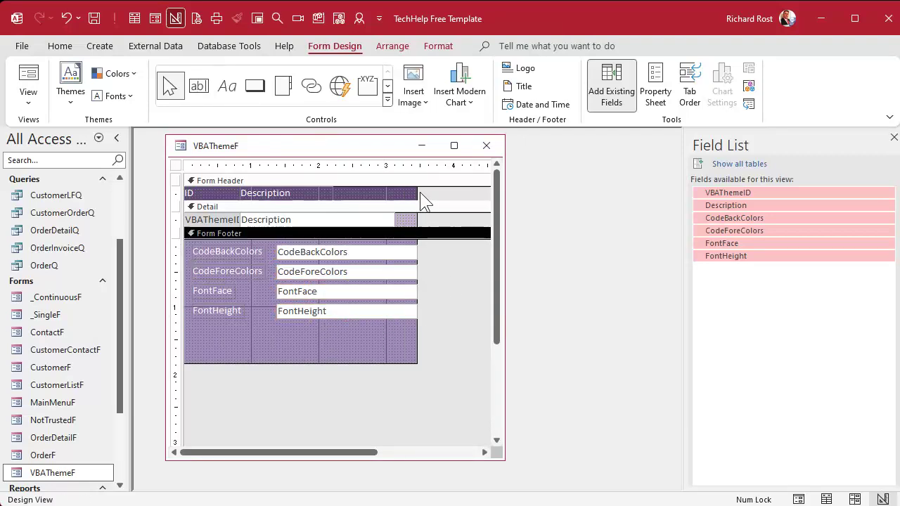
Step: Widen the form to about 3.75 inches and stretch the Detail section's Description box almost to its new edge
left_click_drag(420, 192, 437, 194)
left_click(381, 221)
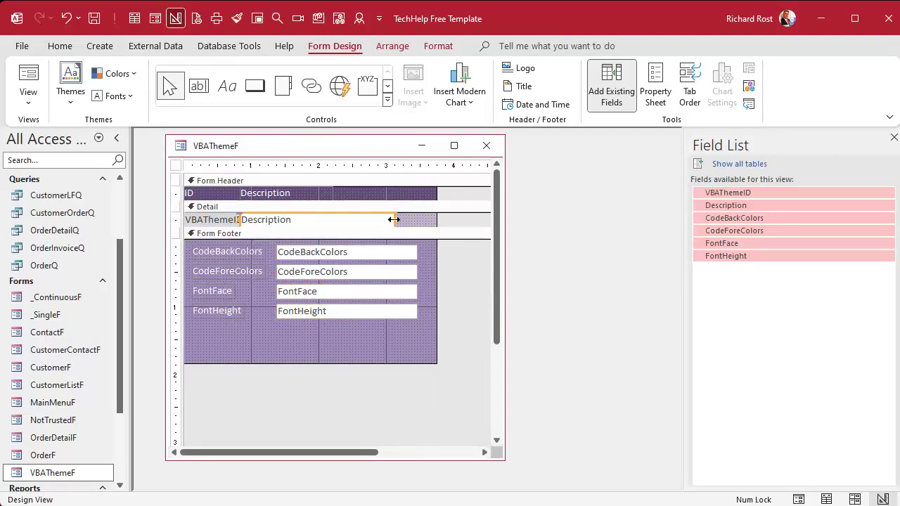
left_click_drag(395, 221, 432, 220)
Step: Close up the vertical gaps between the four footer fields and shorten the FontHeight box to about 0.9 inch
left_click_drag(375, 265, 374, 265)
mouse_move(348, 292)
left_mouse_down()
mouse_move(348, 285)
mouse_move(339, 308)
left_mouse_up()
left_click(412, 310)
left_click(409, 303)
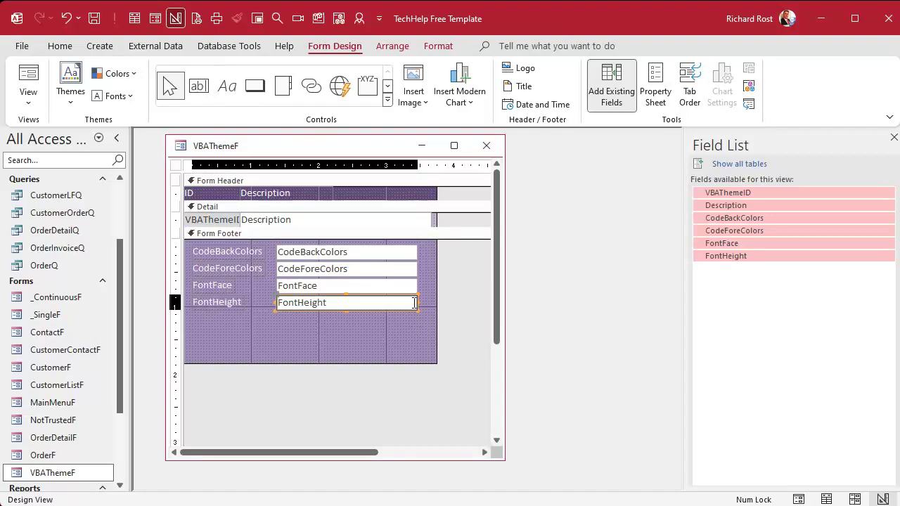
left_click_drag(415, 303, 335, 302)
left_click(326, 335)
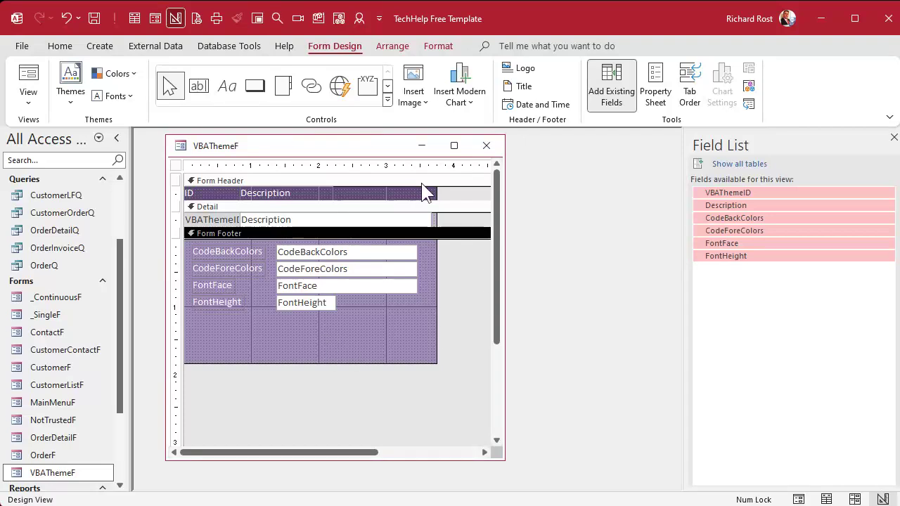
Step: Close and reopen VBAThemeF in Form view and add two theme records with the descriptions Dark Mode and Light Mode
left_click(486, 146)
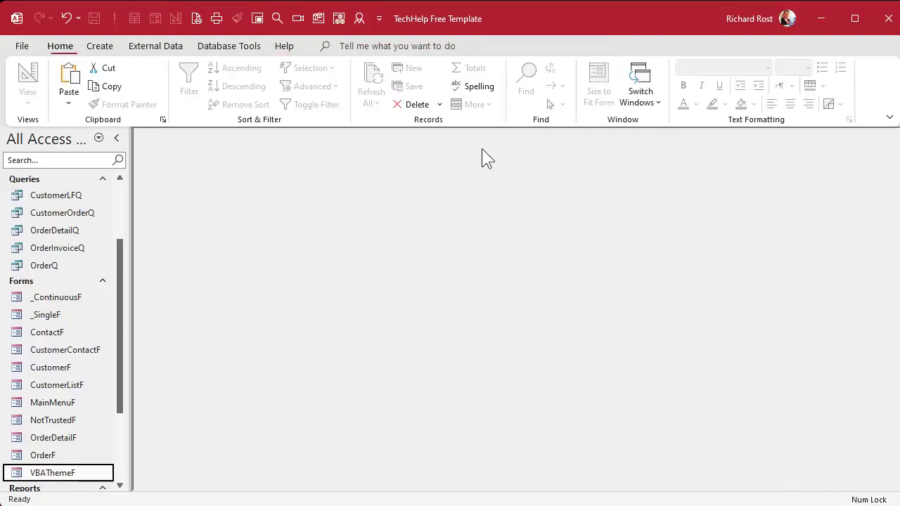
double_click(61, 473)
key("Tab")
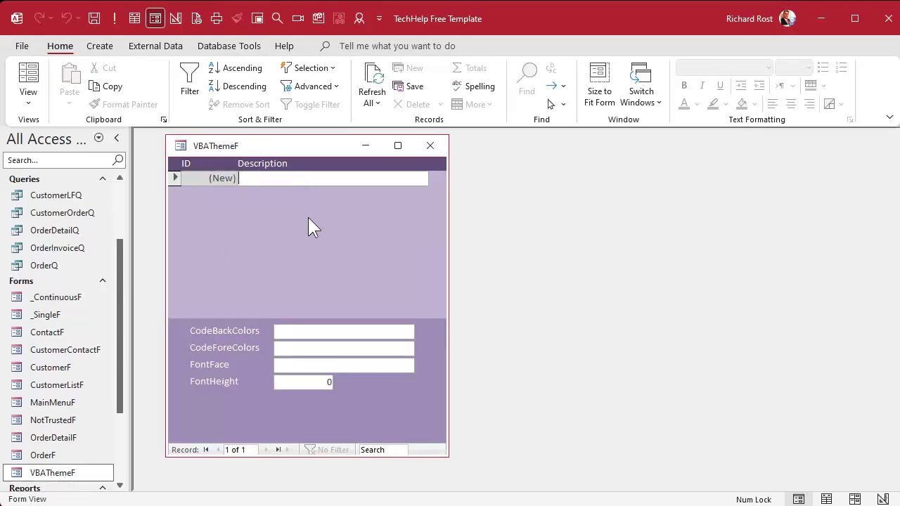
type("Dark Mode")
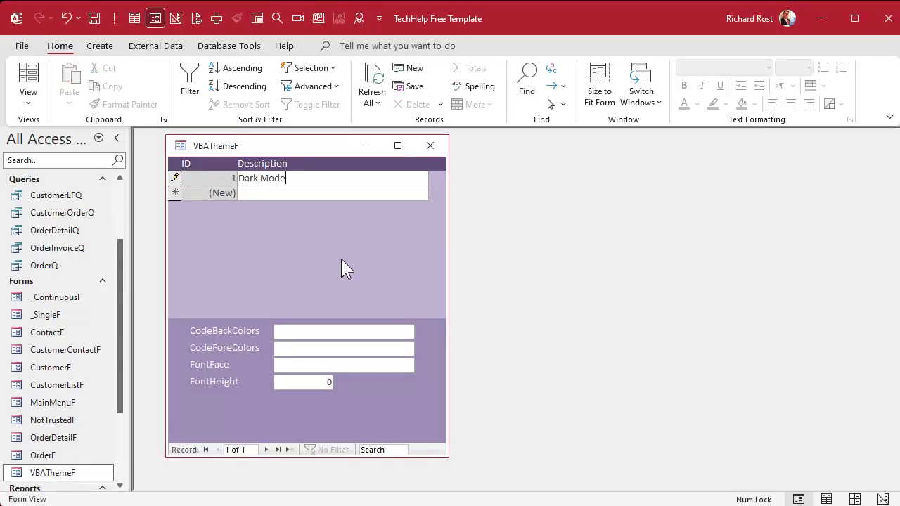
key("Tab")
key("Tab")
type("Light Mode")
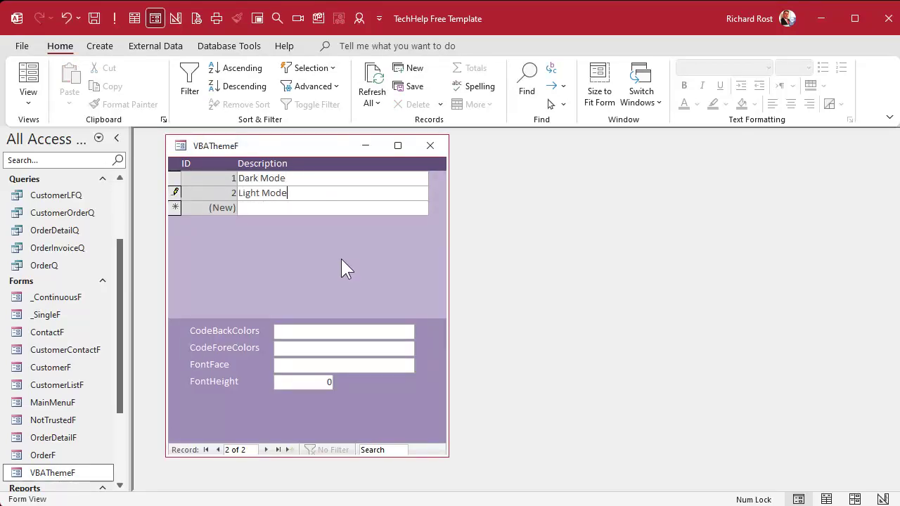
key("Tab")
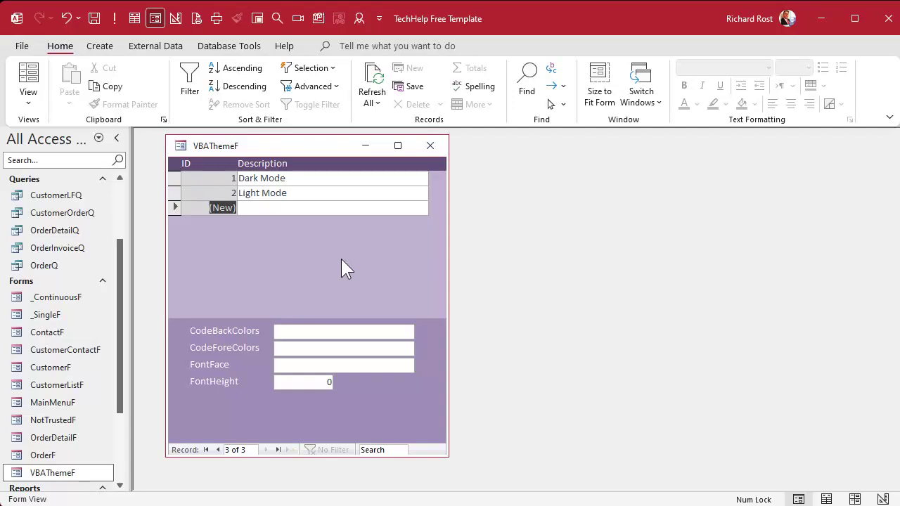